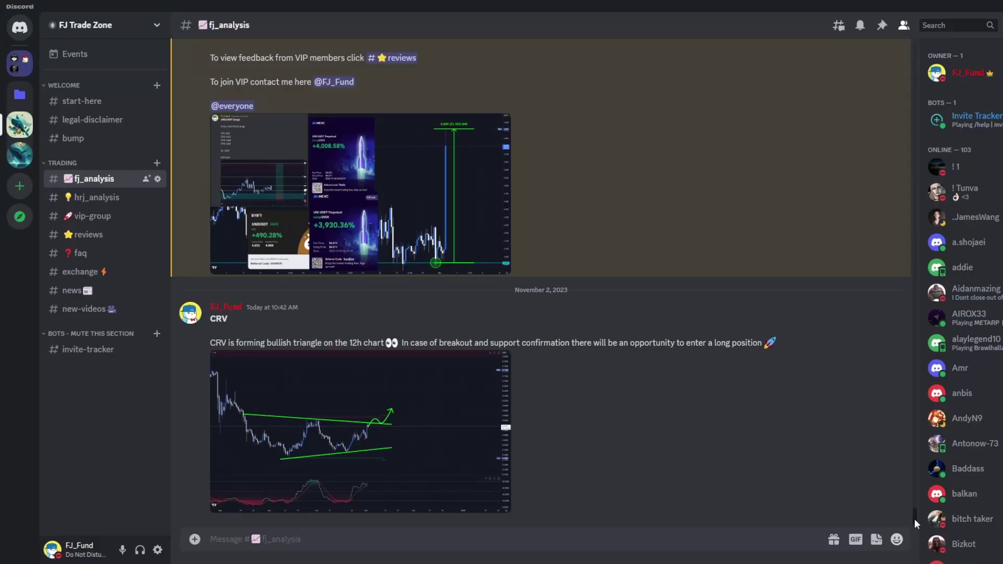
- Browse back through the fj_analysis channel's posts, reviewing earlier chart analyses, video summaries and VIP membership announcements
{"action": "scroll", "coordinate": [914, 519], "scroll_direction": "up", "scroll_amount": 10}
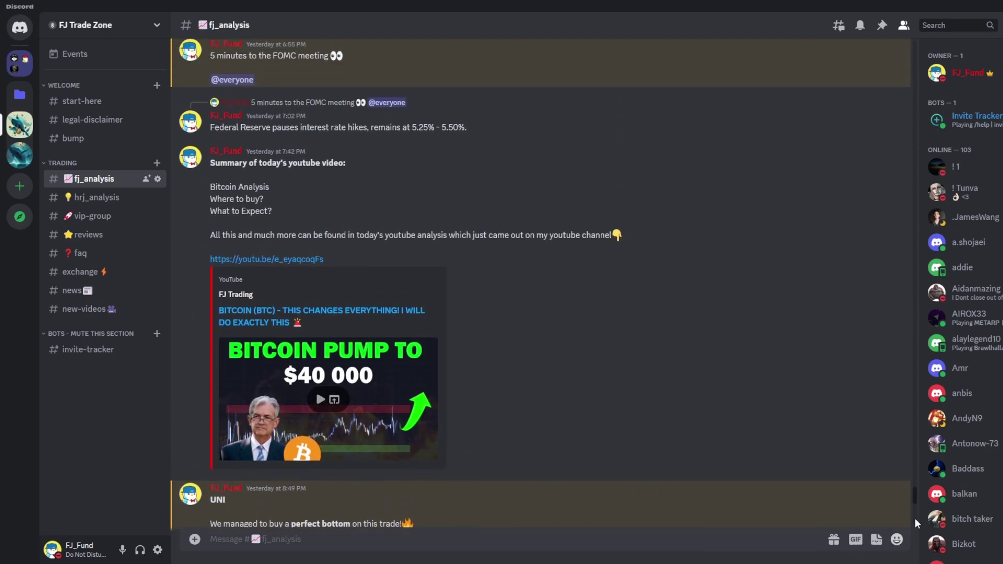
{"action": "scroll", "coordinate": [914, 518], "scroll_direction": "up", "scroll_amount": 10}
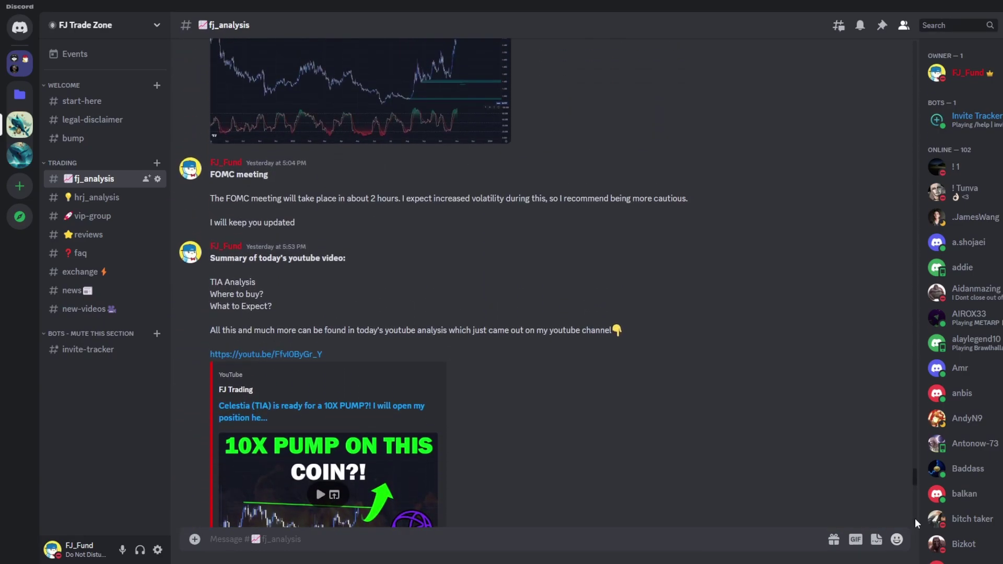
{"action": "scroll", "coordinate": [914, 518], "scroll_direction": "up", "scroll_amount": 15}
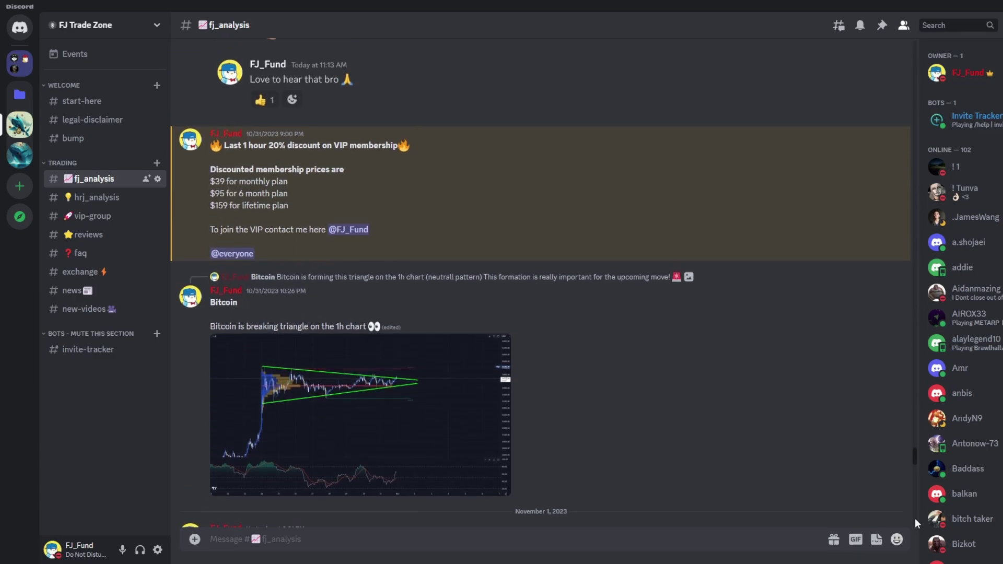
{"action": "scroll", "coordinate": [914, 518], "scroll_direction": "up", "scroll_amount": 5}
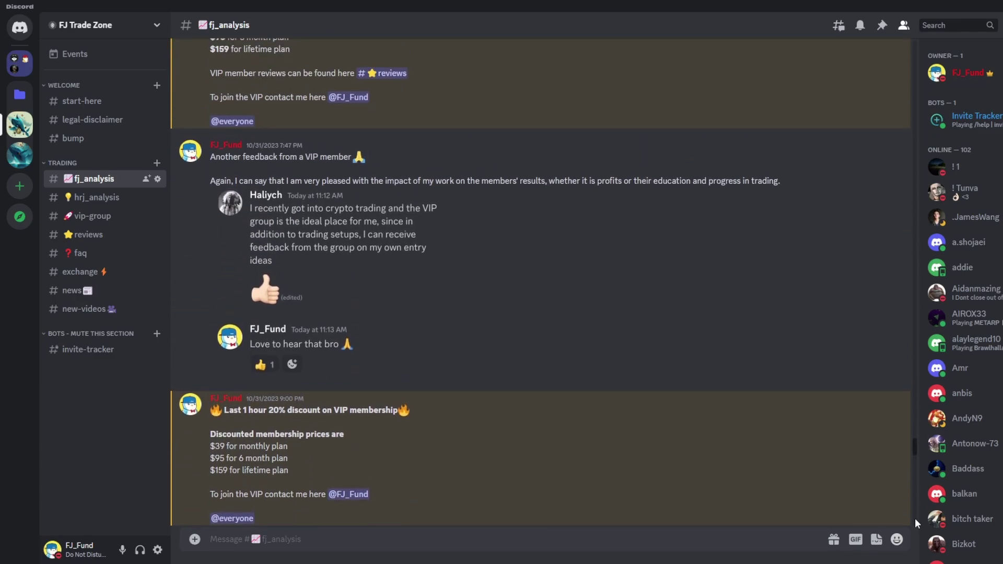
{"action": "scroll", "coordinate": [914, 518], "scroll_direction": "up", "scroll_amount": 10}
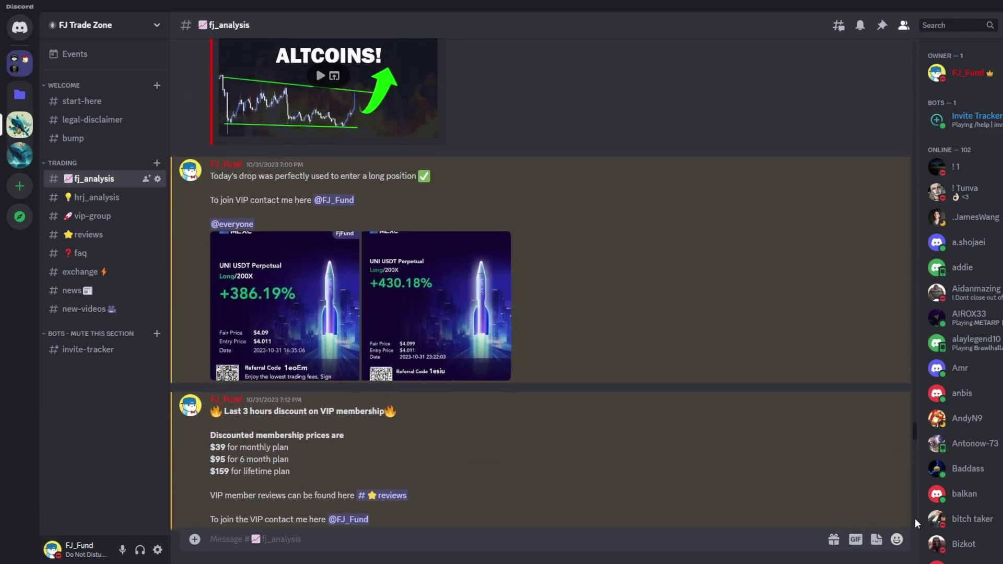
{"action": "scroll", "coordinate": [914, 519], "scroll_direction": "up", "scroll_amount": 8}
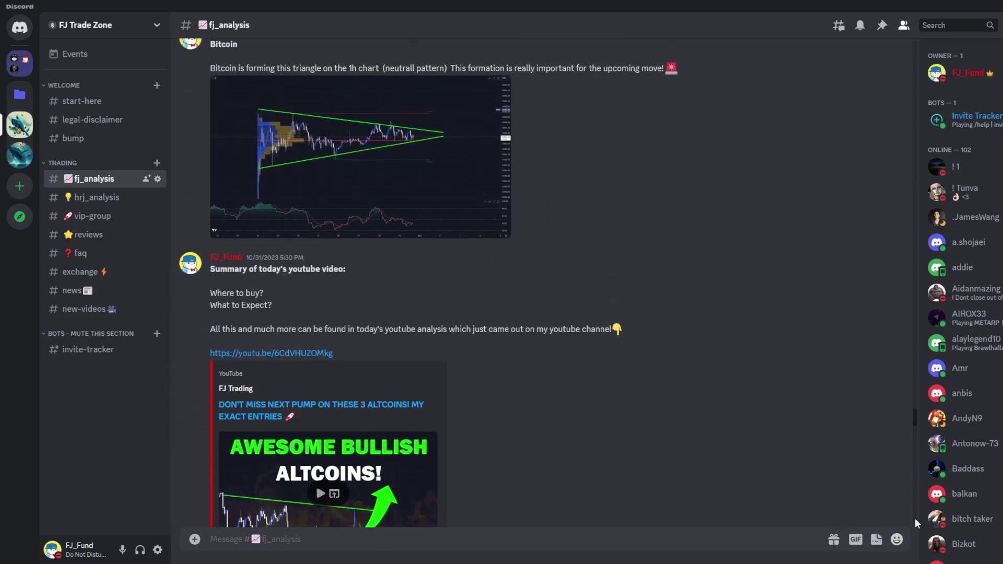
{"action": "scroll", "coordinate": [914, 518], "scroll_direction": "up", "scroll_amount": 10}
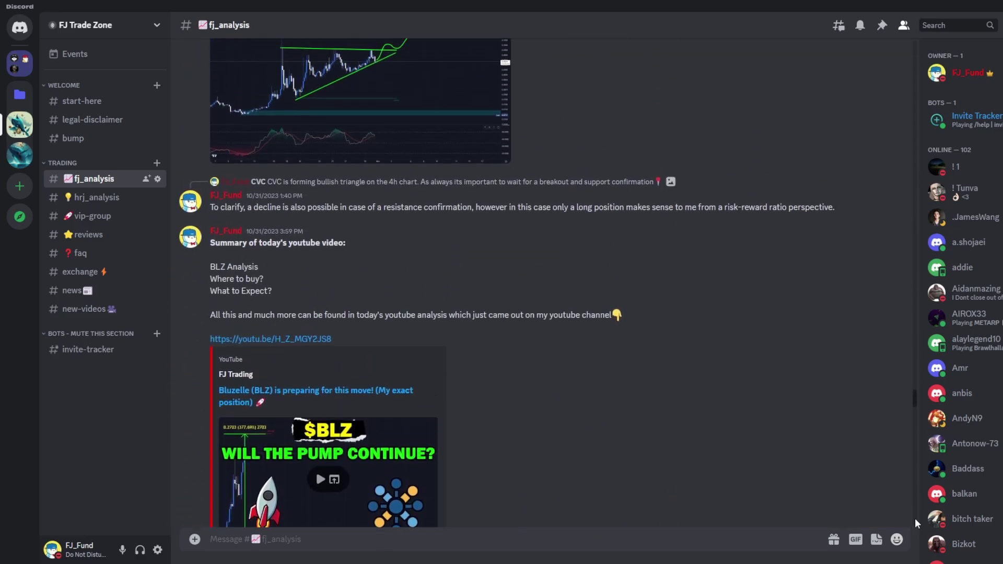
{"action": "scroll", "coordinate": [914, 519], "scroll_direction": "up", "scroll_amount": 10}
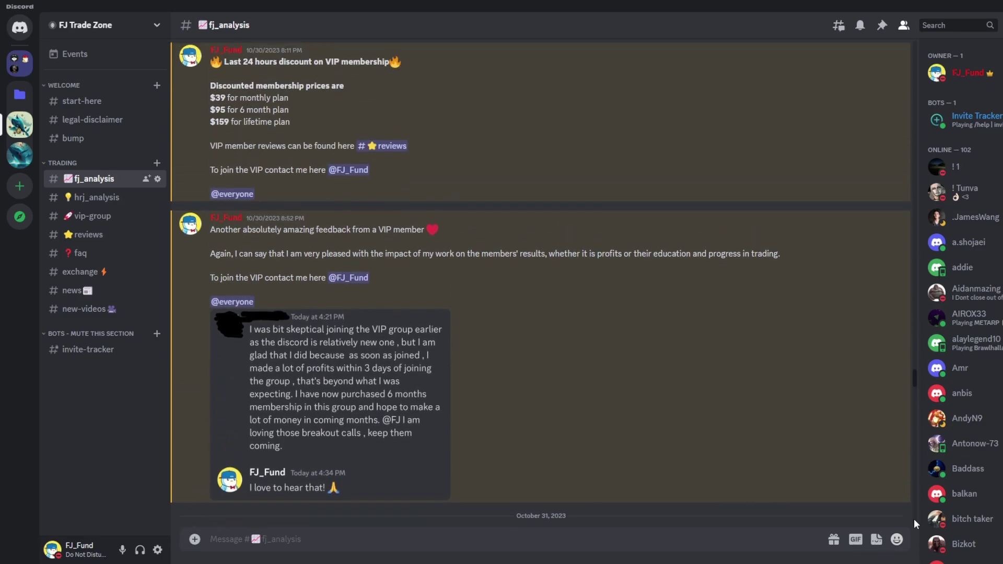
{"action": "scroll", "coordinate": [914, 519], "scroll_direction": "up", "scroll_amount": 12}
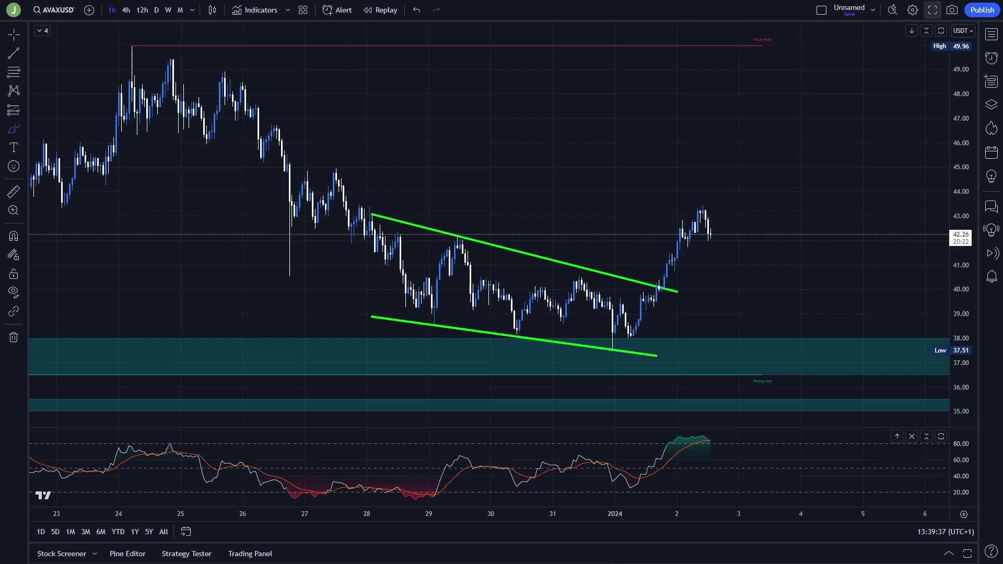
- Sketch temporary brush marks along the falling wedge and around its breakout on the 1h AVAXUSDT chart, and remove them
{"action": "scroll", "coordinate": [414, 288], "scroll_direction": "up", "scroll_amount": 2}
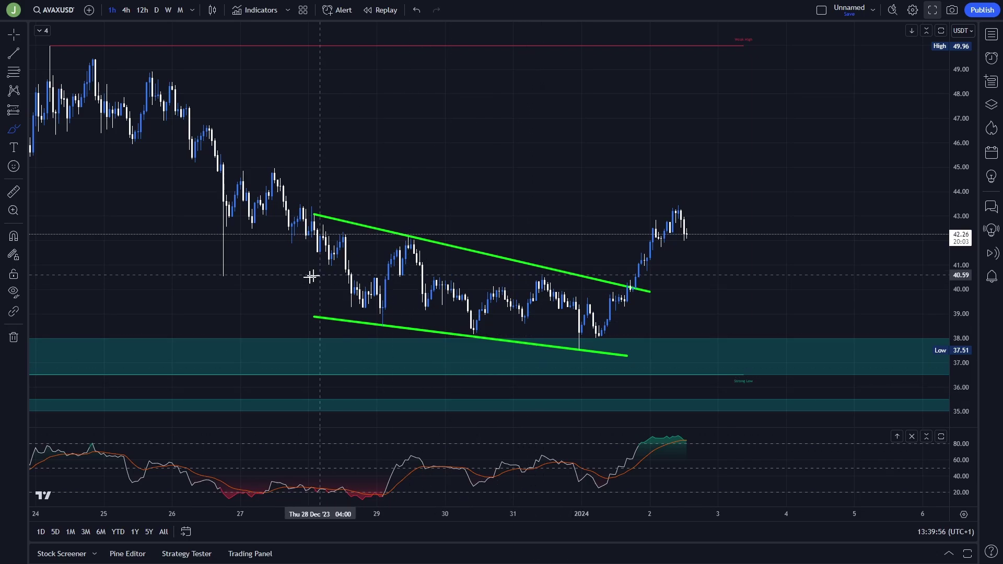
{"action": "mouse_move", "coordinate": [310, 287]}
{"action": "left_mouse_down"}
{"action": "mouse_move", "coordinate": [502, 272]}
{"action": "mouse_move", "coordinate": [665, 324]}
{"action": "left_mouse_up"}
{"action": "key", "text": "Delete"}
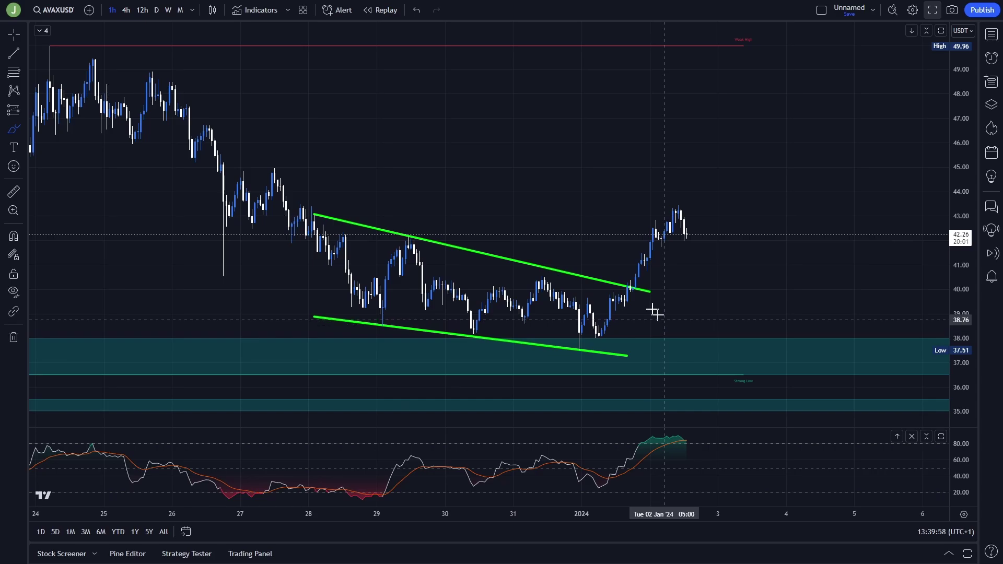
{"action": "mouse_move", "coordinate": [633, 276]}
{"action": "left_mouse_down"}
{"action": "mouse_move", "coordinate": [622, 297]}
{"action": "mouse_move", "coordinate": [639, 280]}
{"action": "mouse_move", "coordinate": [634, 291]}
{"action": "mouse_move", "coordinate": [643, 287]}
{"action": "mouse_move", "coordinate": [627, 294]}
{"action": "left_mouse_up"}
{"action": "key", "text": "Delete"}
{"action": "key", "text": "Delete"}
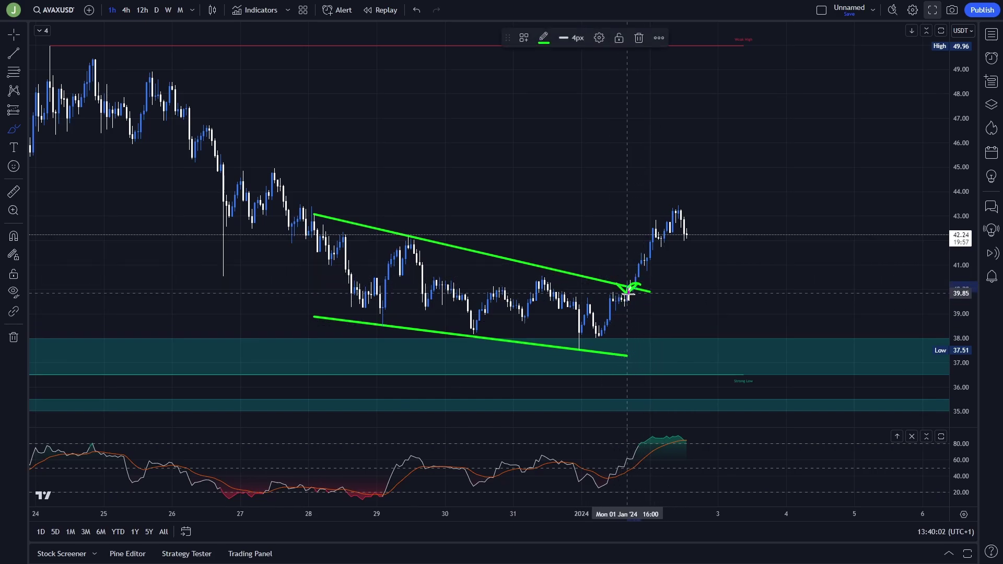
{"action": "key", "text": "ctrl+z"}
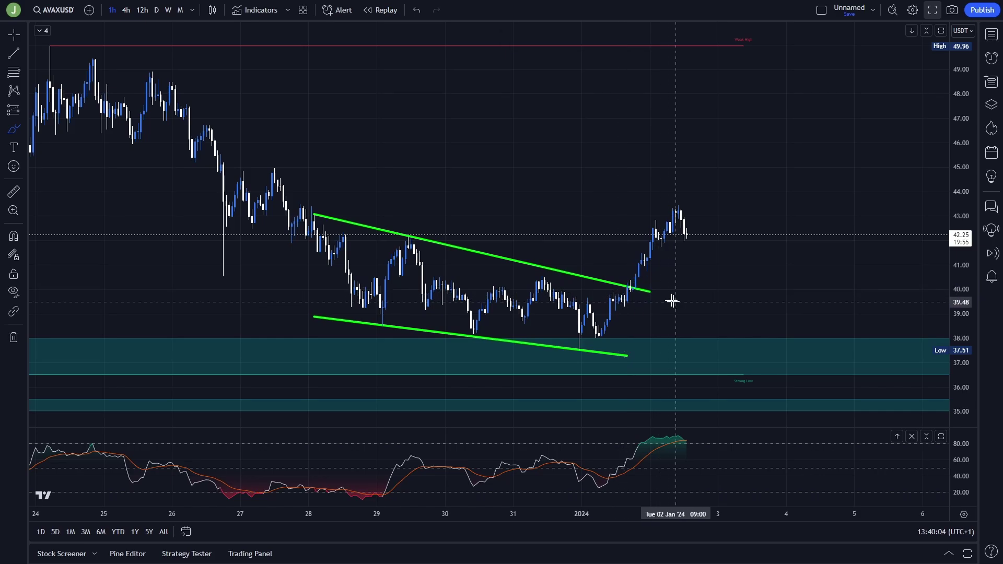
- Circle the breakout above the wedge's upper trendline with the brush and undo the mark
{"action": "mouse_move", "coordinate": [632, 276]}
{"action": "left_mouse_down"}
{"action": "mouse_move", "coordinate": [643, 280]}
{"action": "mouse_move", "coordinate": [620, 276]}
{"action": "left_mouse_up"}
{"action": "key", "text": "ctrl+z"}
{"action": "key", "text": "ctrl+z"}
{"action": "key", "text": "ctrl+z"}
{"action": "key", "text": "ctrl+z"}
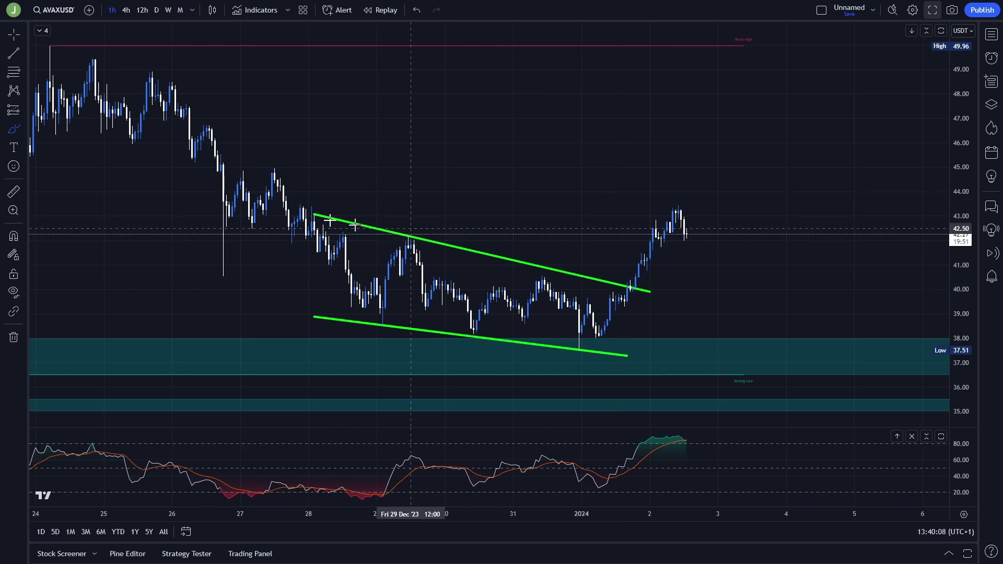
- Measure the price move from the wedge breakout up to the latest candles
{"action": "left_click", "coordinate": [13, 193]}
{"action": "left_click", "coordinate": [640, 280]}
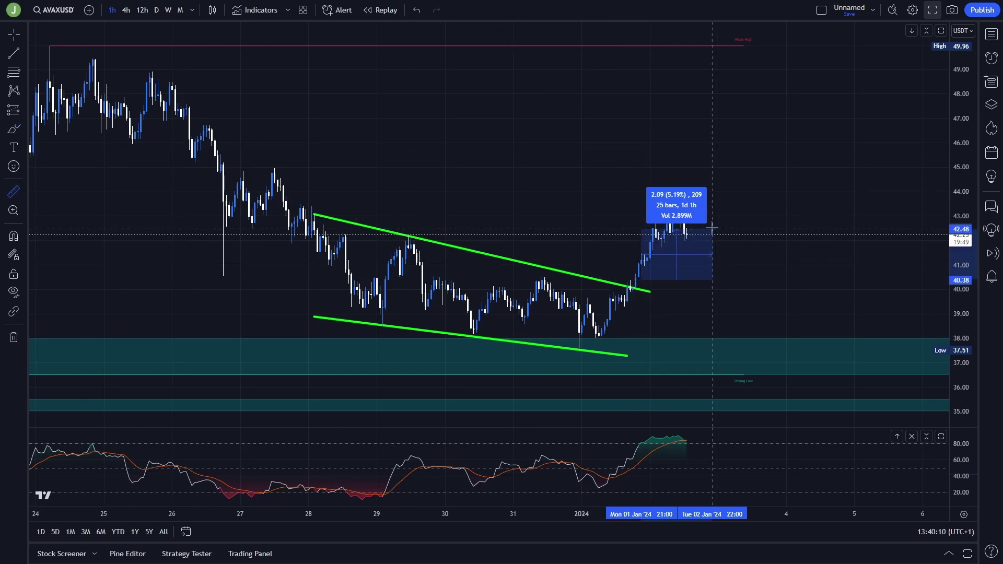
{"action": "key", "text": "Escape"}
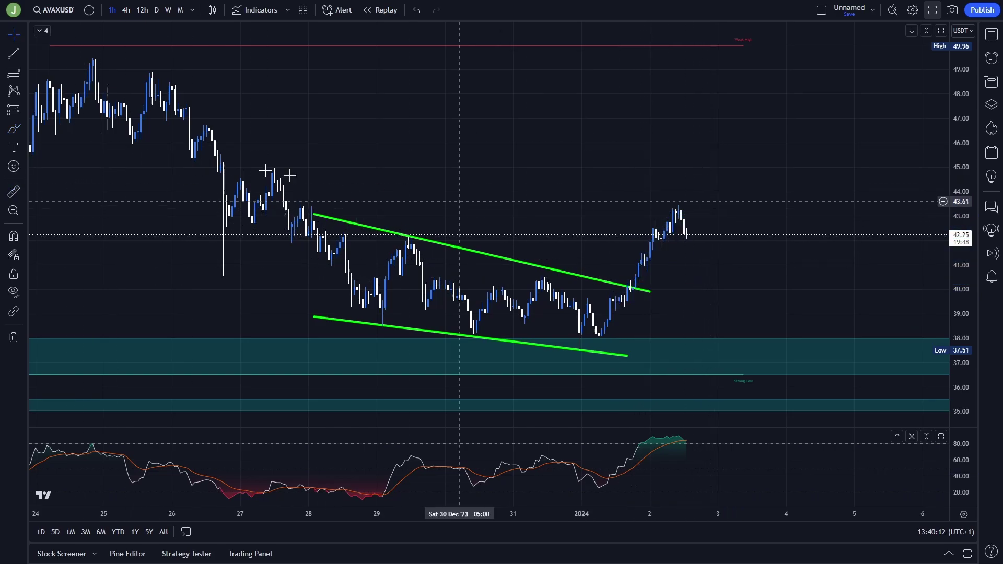
- Circle the recent price peak after the breakout with a brush stroke and undo the temporary annotation
{"action": "left_click", "coordinate": [14, 129]}
{"action": "left_click_drag", "start_coordinate": [665, 203], "coordinate": [639, 202]}
{"action": "key", "text": "ctrl+z"}
{"action": "scroll", "coordinate": [614, 218], "scroll_direction": "down", "scroll_amount": 3}
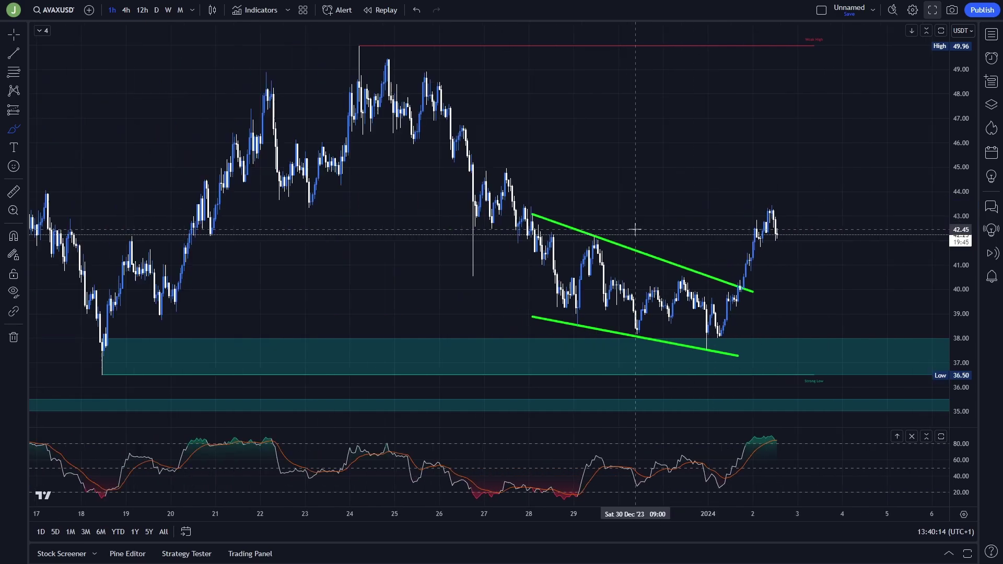
{"action": "scroll", "coordinate": [873, 221], "scroll_direction": "up", "scroll_amount": 1}
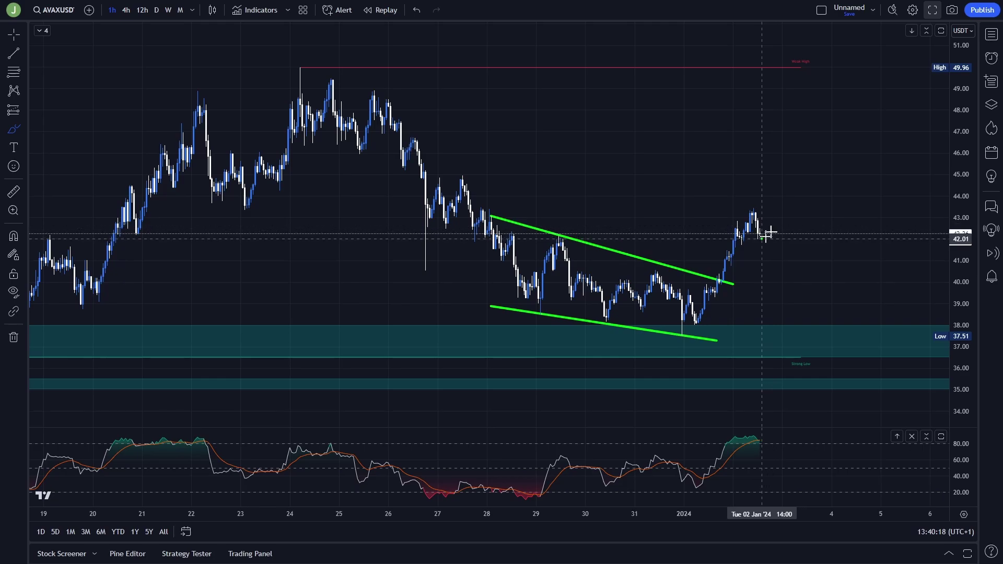
{"action": "key", "text": "ctrl+y"}
{"action": "key", "text": "ctrl+z"}
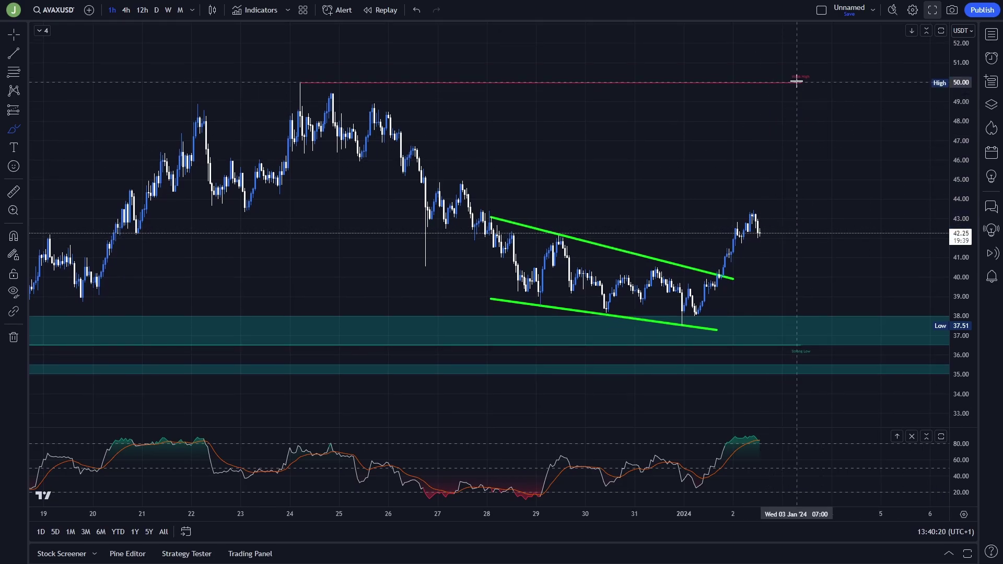
- Highlight the weak high line near 49.96 with brush strokes as the upside target and undo them
{"action": "mouse_move", "coordinate": [806, 65]}
{"action": "left_mouse_down"}
{"action": "mouse_move", "coordinate": [719, 82]}
{"action": "mouse_move", "coordinate": [724, 74]}
{"action": "left_mouse_up"}
{"action": "key", "text": "ctrl+z"}
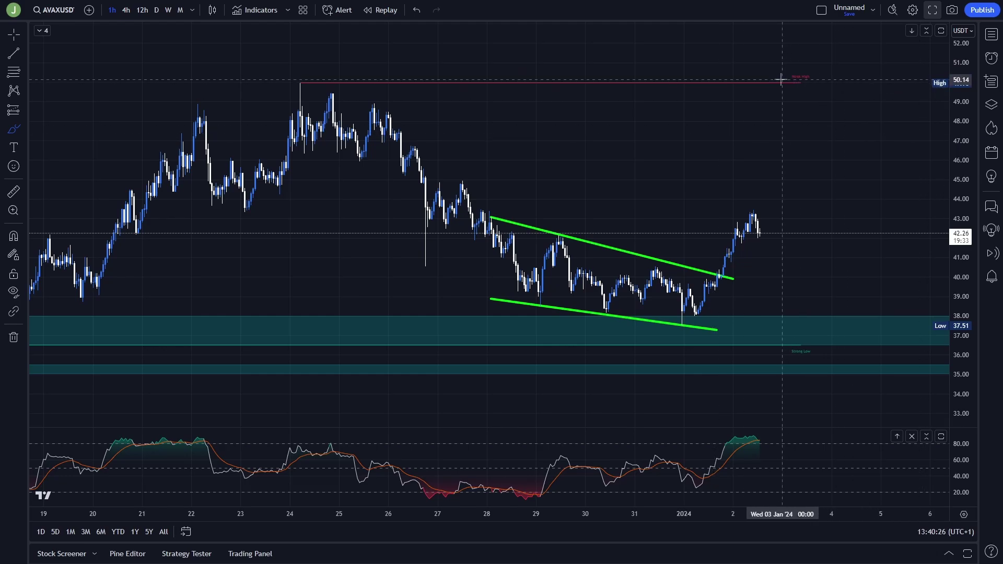
{"action": "left_click_drag", "start_coordinate": [825, 75], "coordinate": [768, 70]}
{"action": "key", "text": "ctrl+z"}
{"action": "key", "text": "ctrl+z"}
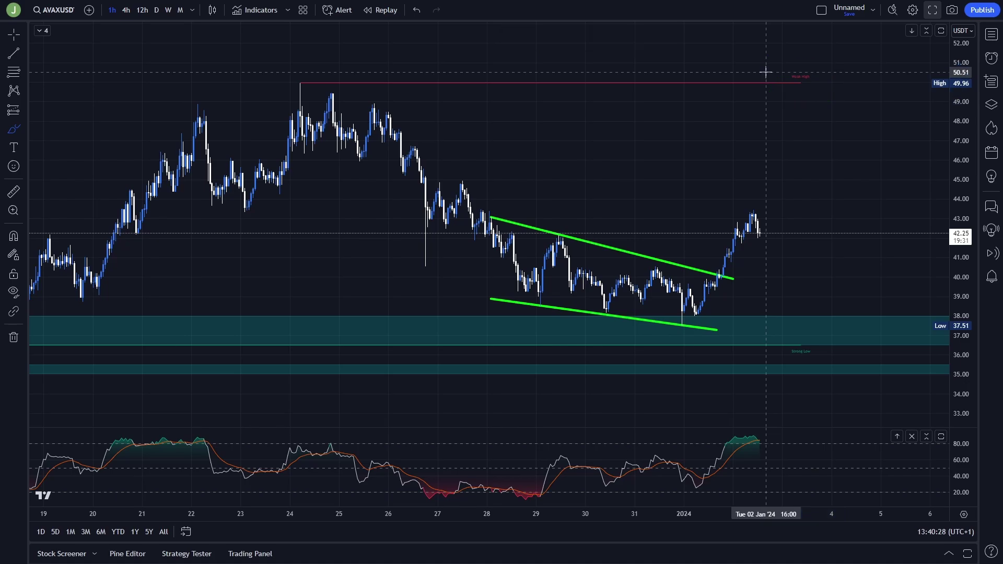
- Mark the latest candles with the brush, sketch a projected rise to about 48, and remove both marks
{"action": "scroll", "coordinate": [742, 136], "scroll_direction": "up", "scroll_amount": 2}
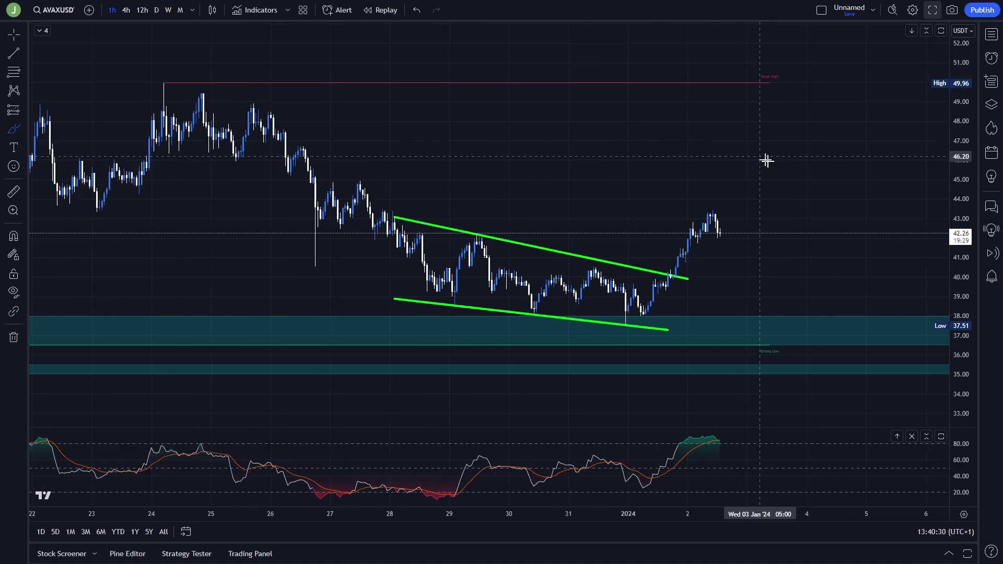
{"action": "left_click_drag", "start_coordinate": [959, 296], "coordinate": [958, 280]}
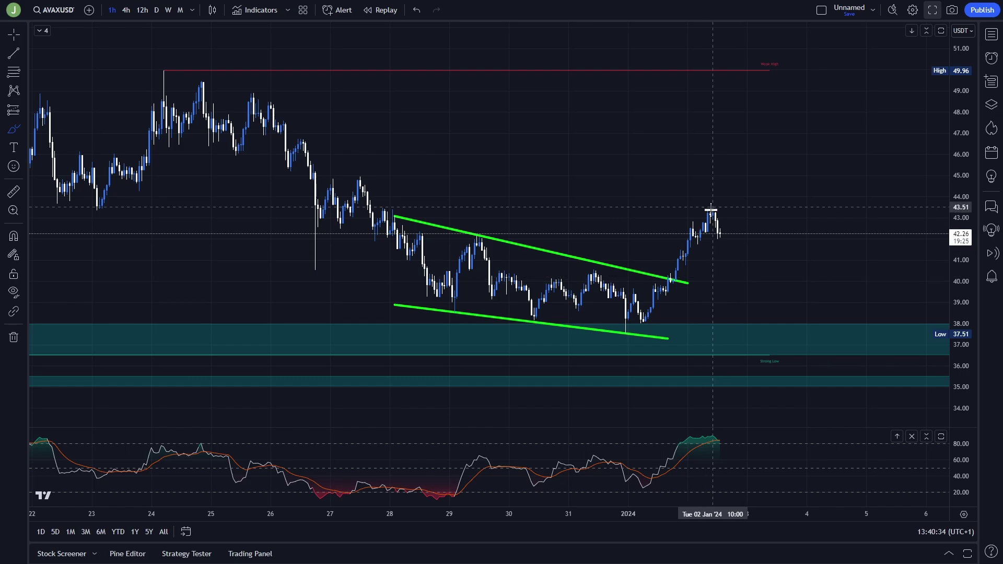
{"action": "mouse_move", "coordinate": [724, 229]}
{"action": "left_mouse_down"}
{"action": "mouse_move", "coordinate": [725, 251]}
{"action": "mouse_move", "coordinate": [712, 226]}
{"action": "left_mouse_up"}
{"action": "key", "text": "Delete"}
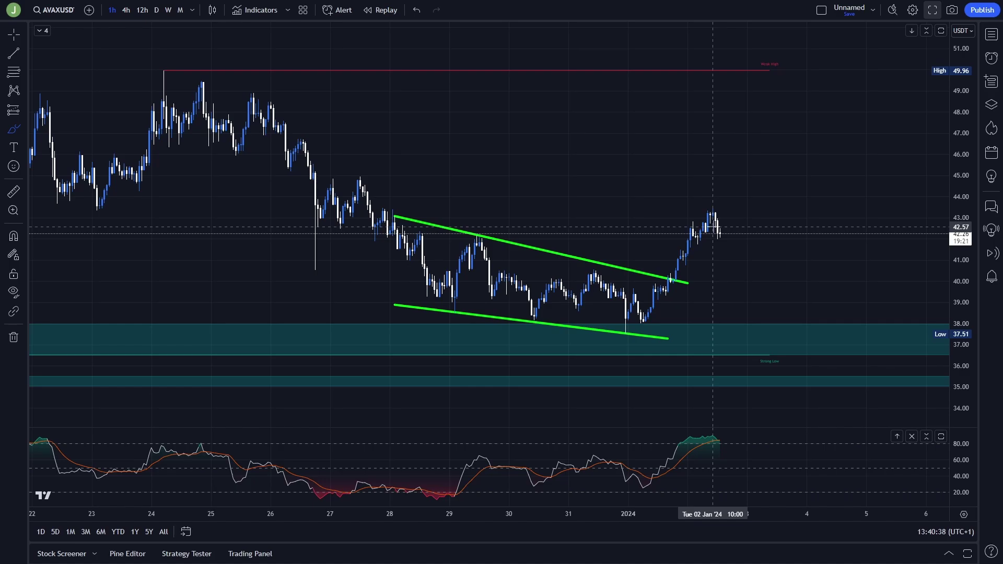
{"action": "mouse_move", "coordinate": [718, 231]}
{"action": "left_mouse_down"}
{"action": "mouse_move", "coordinate": [759, 218]}
{"action": "mouse_move", "coordinate": [799, 112]}
{"action": "left_mouse_up"}
{"action": "key", "text": "ctrl+z"}
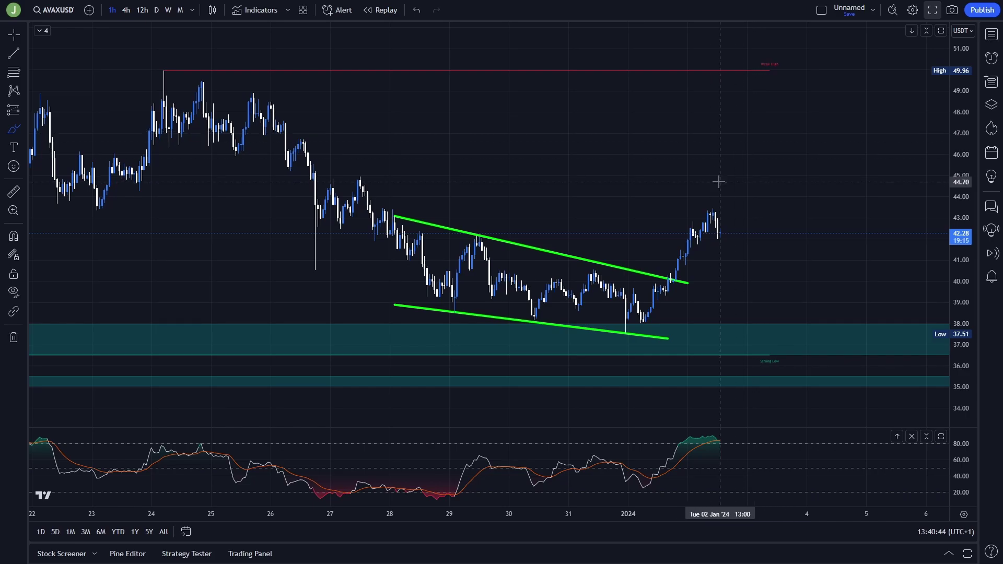
- Place a Long Position with entry at 42.27, target at about 49.88 and stop at about 38.94
{"action": "left_click", "coordinate": [14, 110]}
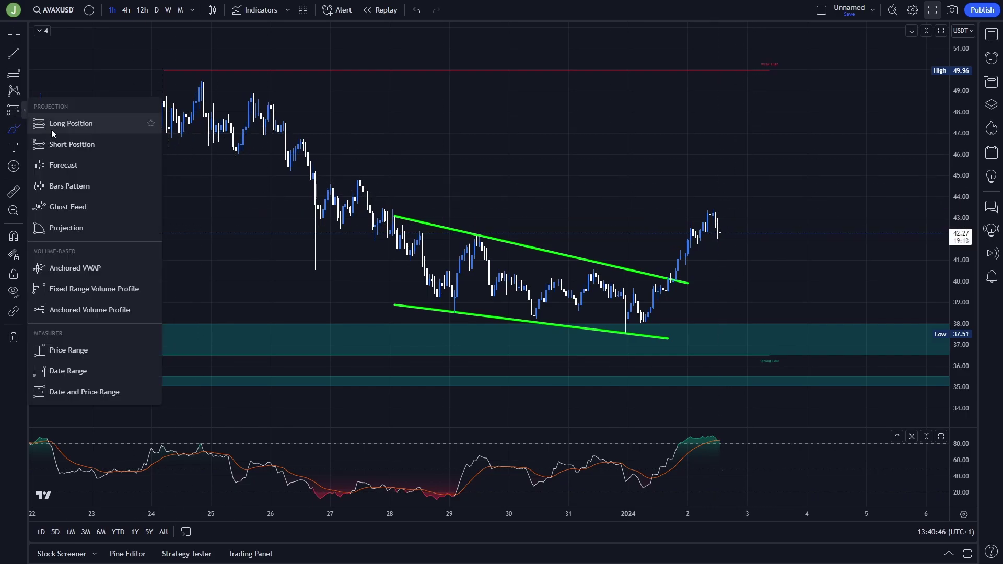
{"action": "left_click", "coordinate": [51, 126]}
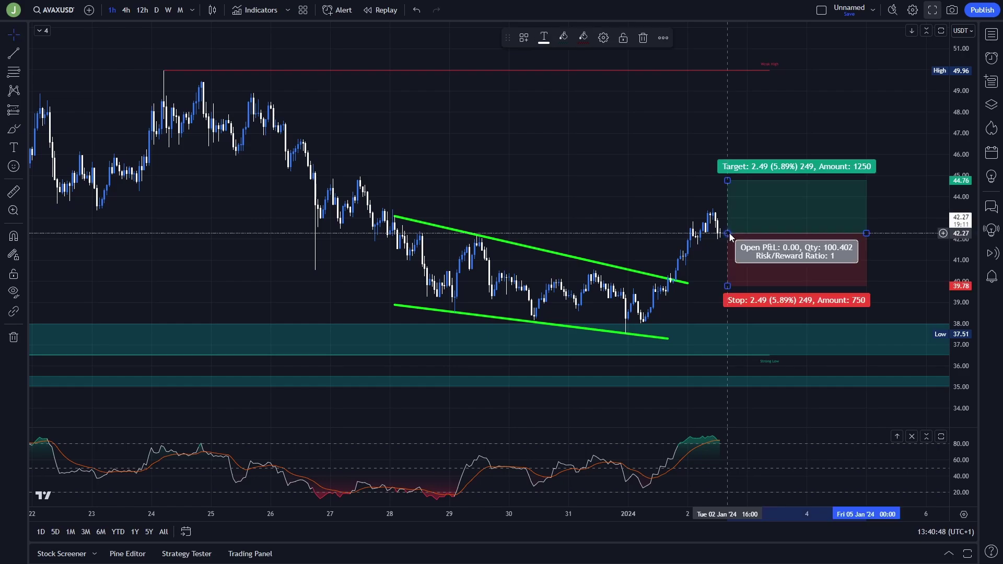
{"action": "left_click", "coordinate": [727, 233]}
{"action": "left_click_drag", "start_coordinate": [728, 180], "coordinate": [721, 73]}
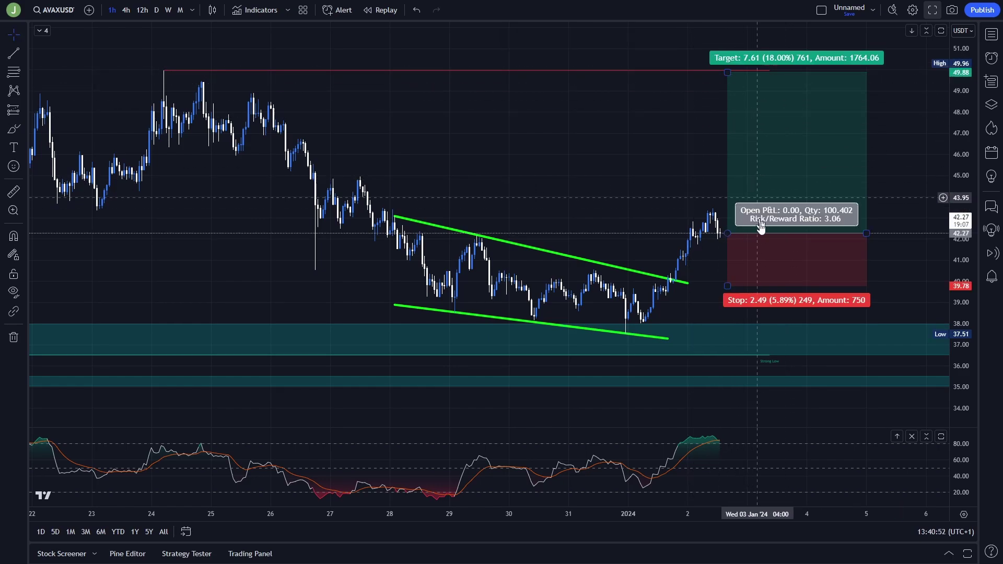
{"action": "left_click_drag", "start_coordinate": [727, 286], "coordinate": [731, 304]}
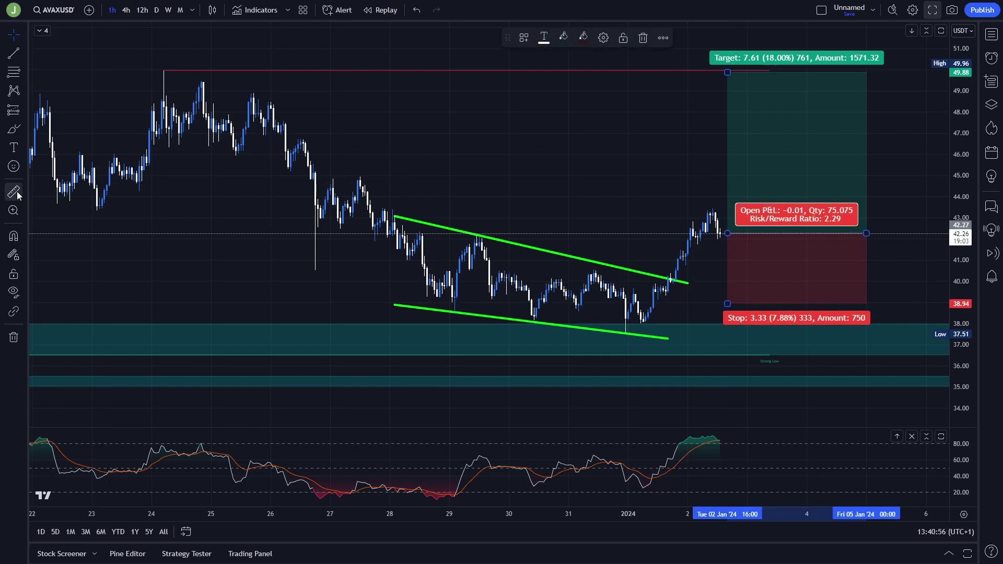
- Sketch a temporary brush mark below the wedge breakout, near the long position's stop zone, and delete it
{"action": "left_click", "coordinate": [12, 130]}
{"action": "left_click_drag", "start_coordinate": [653, 294], "coordinate": [712, 285]}
{"action": "key", "text": "Delete"}
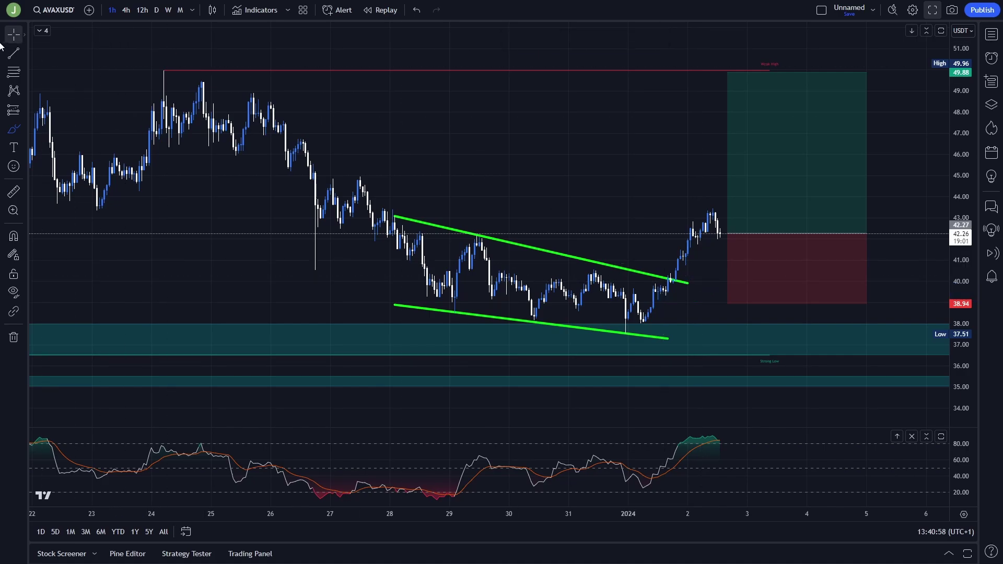
- Select the Long Position drawing and delete it from the chart
{"action": "left_click", "coordinate": [14, 37]}
{"action": "left_click", "coordinate": [772, 190]}
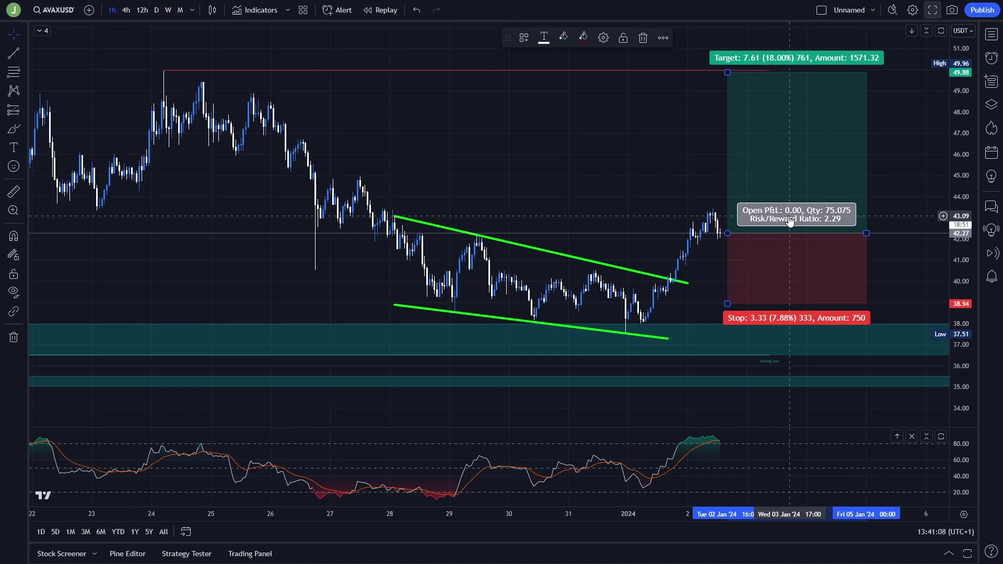
{"action": "key", "text": "Delete"}
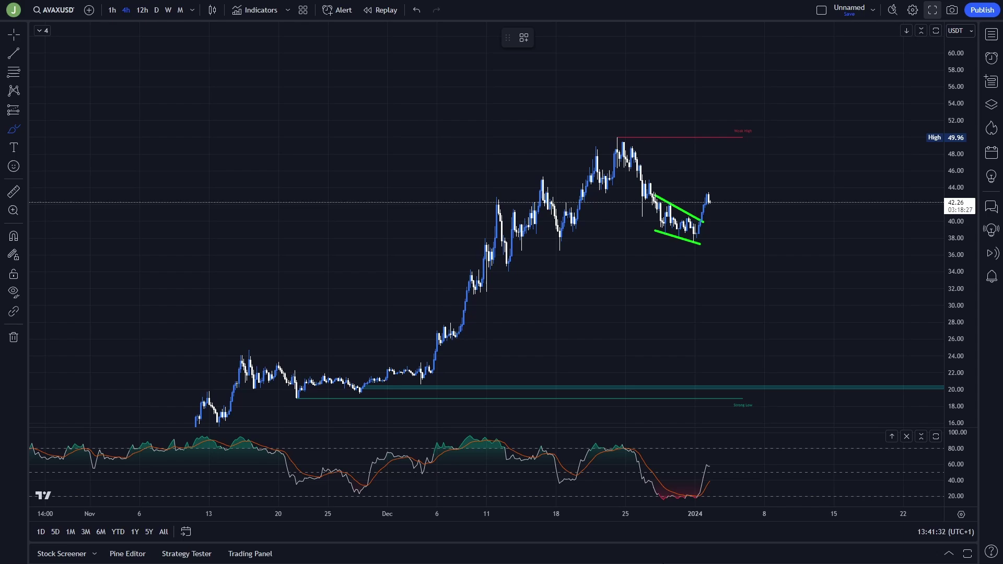
- On the 4h chart, sketch and remove a rising arrow beside the early December rally, and circle the wedge breakout with the brush
{"action": "left_click_drag", "start_coordinate": [301, 387], "coordinate": [430, 257]}
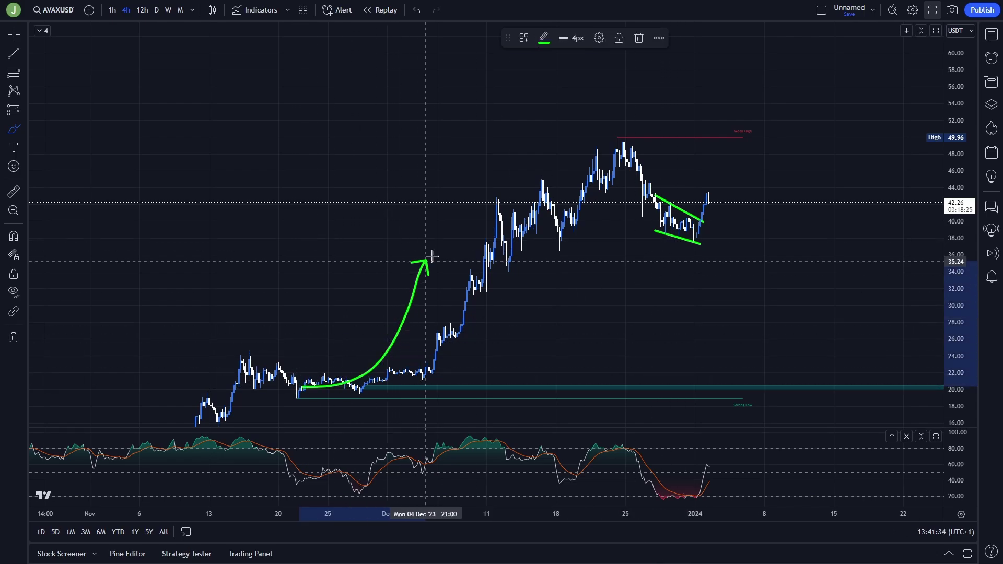
{"action": "key", "text": "Escape"}
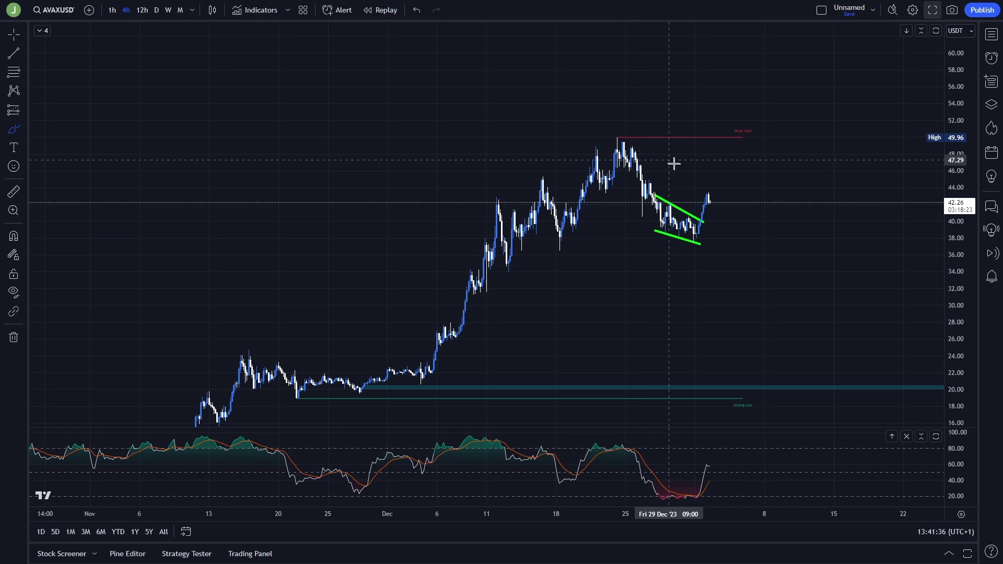
{"action": "mouse_move", "coordinate": [718, 189]}
{"action": "left_mouse_down"}
{"action": "mouse_move", "coordinate": [666, 189]}
{"action": "mouse_move", "coordinate": [667, 179]}
{"action": "left_mouse_up"}
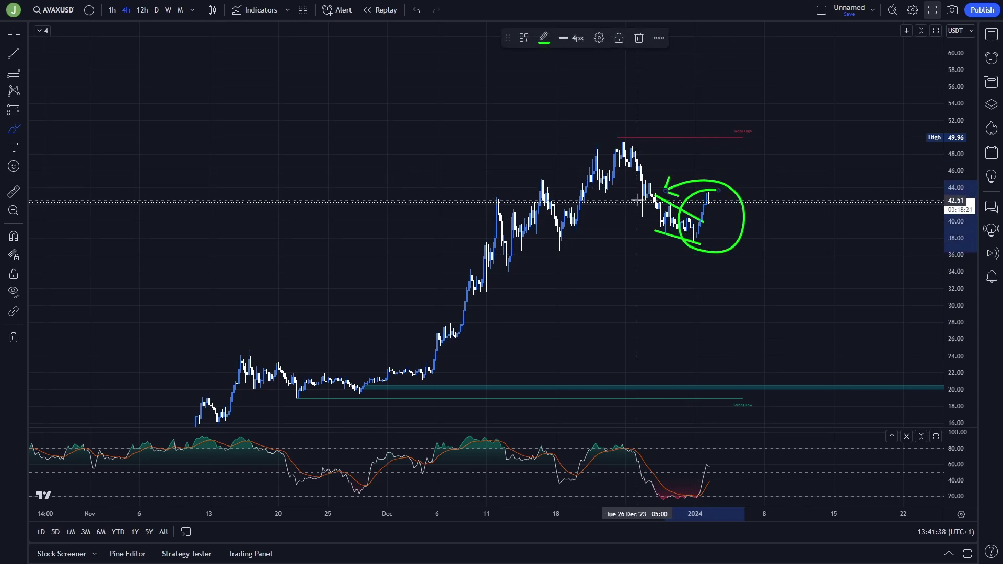
- Delete the circle around the wedge breakout, and circle the early December base near 22 with the brush and delete that mark
{"action": "key", "text": "Delete"}
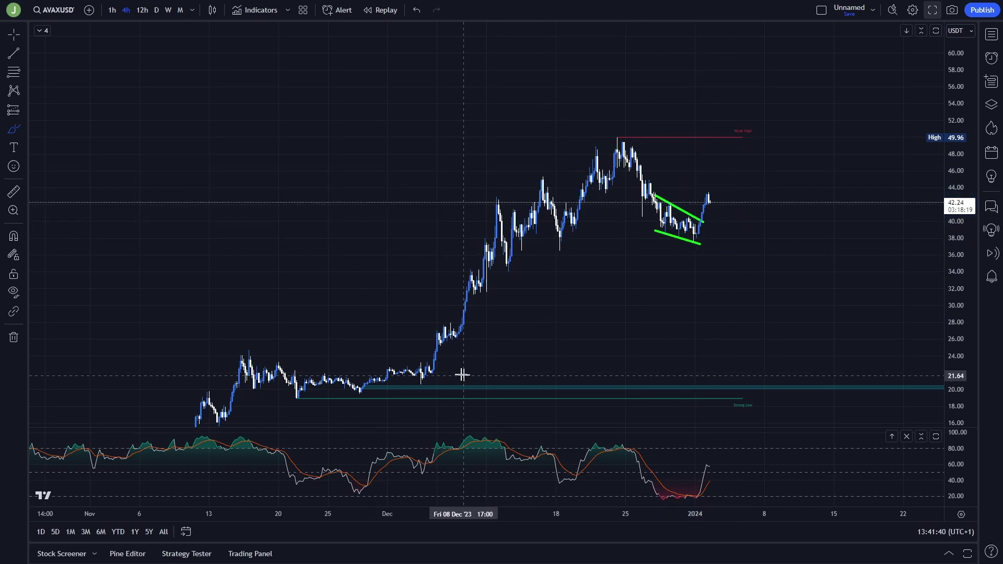
{"action": "mouse_move", "coordinate": [448, 352]}
{"action": "left_mouse_down"}
{"action": "mouse_move", "coordinate": [413, 384]}
{"action": "mouse_move", "coordinate": [458, 375]}
{"action": "left_mouse_up"}
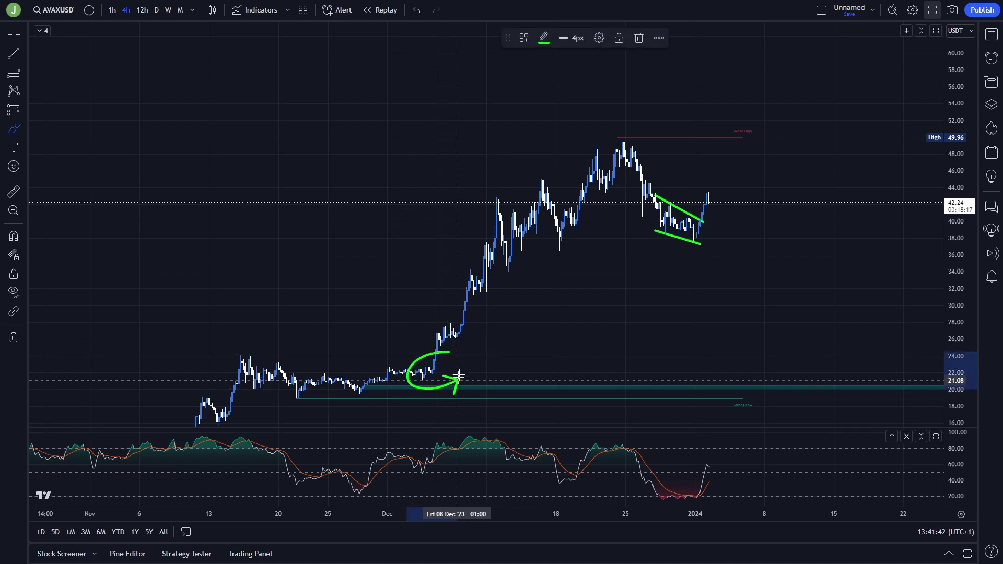
{"action": "key", "text": "Delete"}
- Sketch a temporary brush mark in the empty area after the wedge on the 4h chart and delete it
{"action": "scroll", "coordinate": [632, 264], "scroll_direction": "up", "scroll_amount": 2}
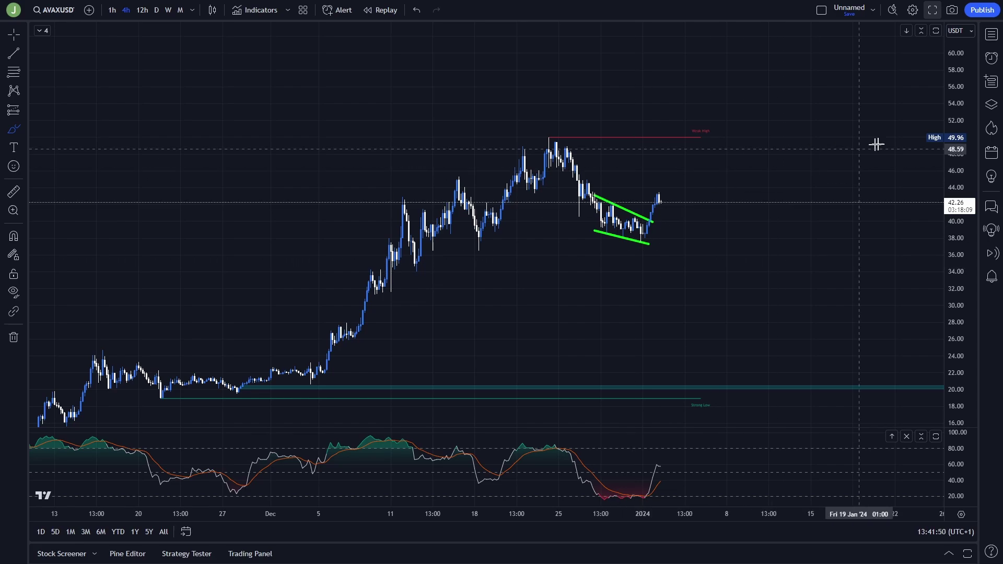
{"action": "left_click_drag", "start_coordinate": [955, 136], "coordinate": [956, 224]}
{"action": "right_click", "coordinate": [956, 224]}
{"action": "left_click_drag", "start_coordinate": [801, 159], "coordinate": [788, 172]}
{"action": "key", "text": "Delete"}
- On the 12h chart, mark the May 2022 drop near 38 with the brush and delete the mark
{"action": "left_click", "coordinate": [11, 36]}
{"action": "left_click_drag", "start_coordinate": [840, 135], "coordinate": [750, 141]}
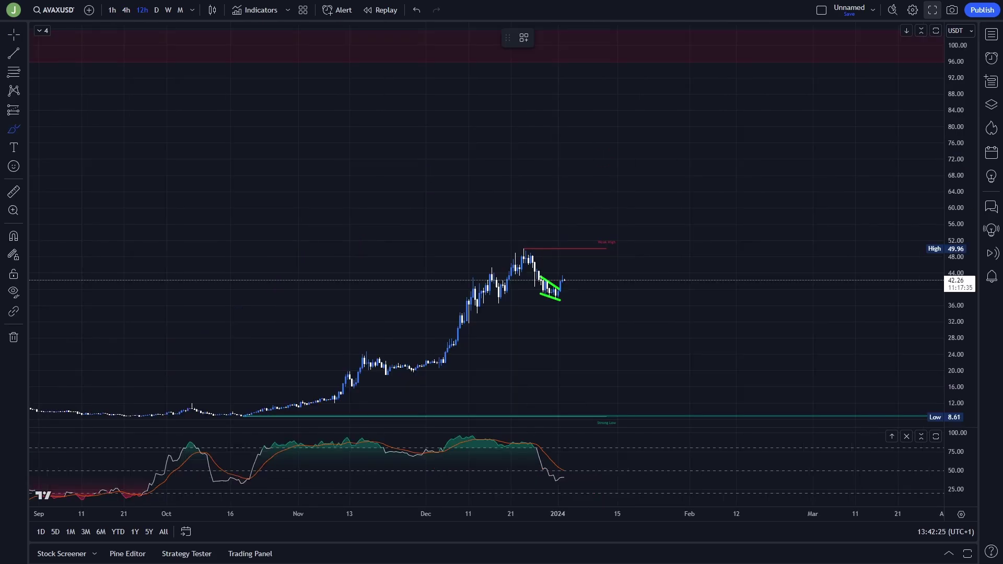
{"action": "scroll", "coordinate": [476, 327], "scroll_direction": "down", "scroll_amount": 5}
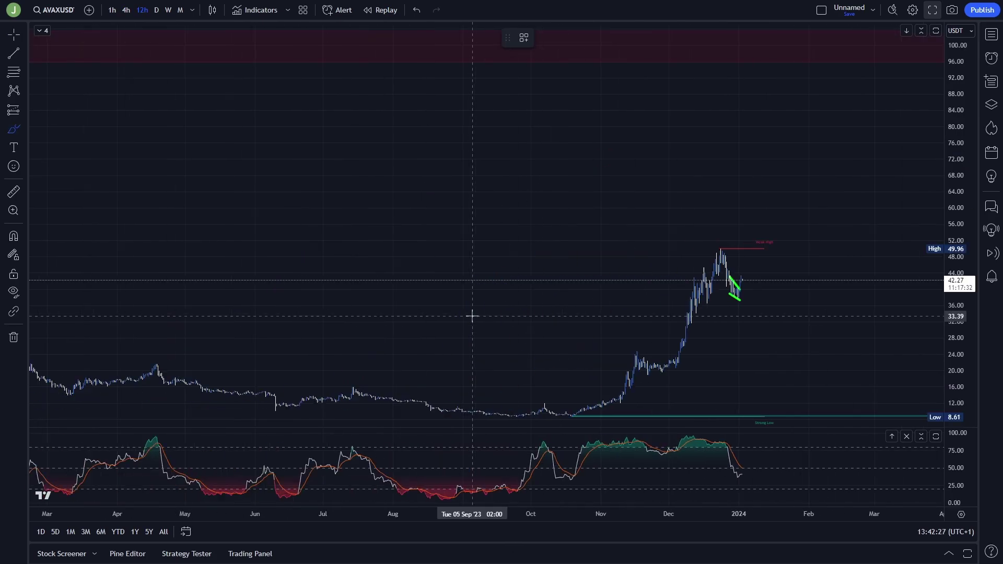
{"action": "scroll", "coordinate": [478, 329], "scroll_direction": "down", "scroll_amount": 5}
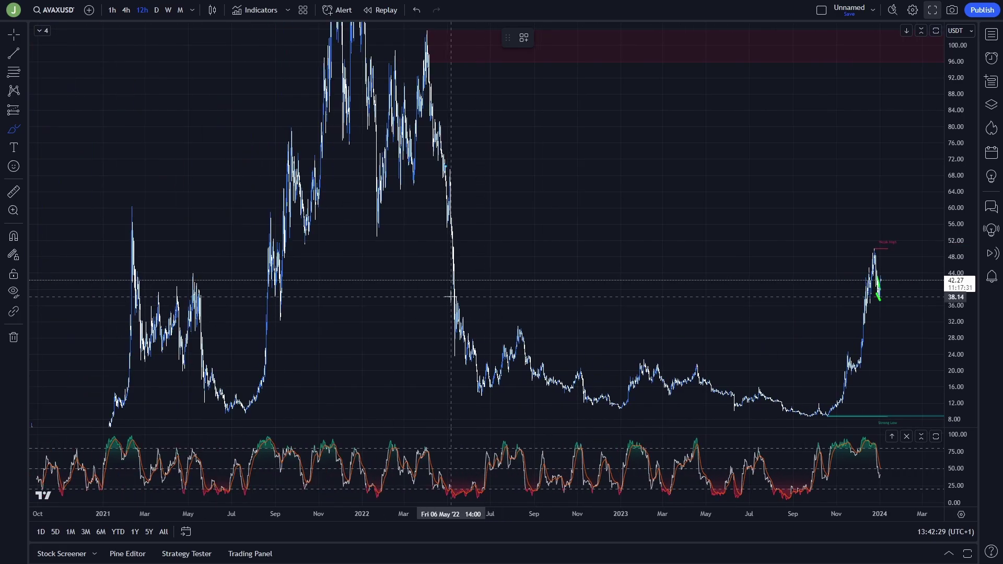
{"action": "mouse_move", "coordinate": [453, 299]}
{"action": "left_mouse_down"}
{"action": "mouse_move", "coordinate": [548, 299]}
{"action": "mouse_move", "coordinate": [439, 332]}
{"action": "mouse_move", "coordinate": [431, 306]}
{"action": "left_mouse_up"}
{"action": "key", "text": "Delete"}
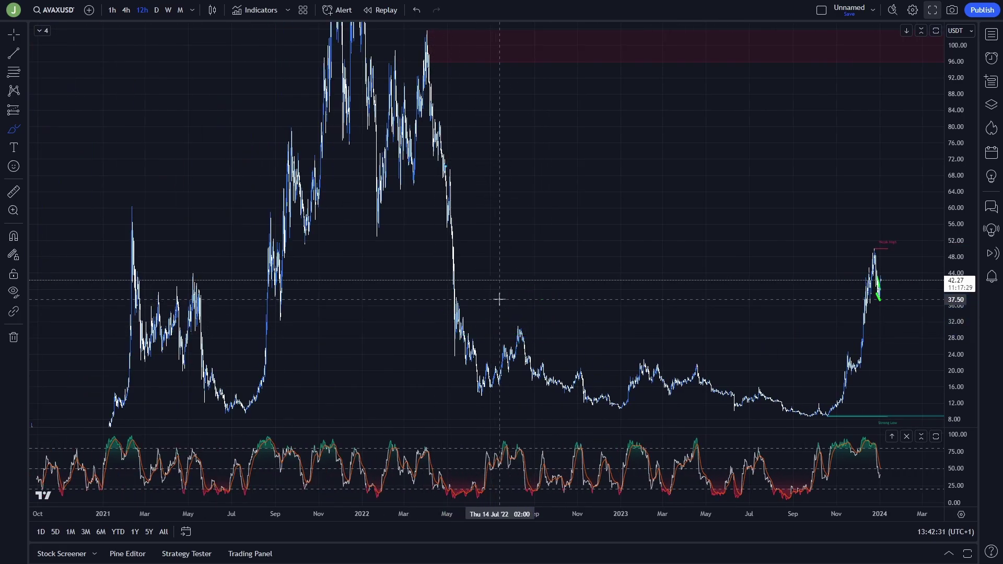
- Circle the December high and falling wedge with the brush on the 12h chart, and undo the marks
{"action": "scroll", "coordinate": [446, 282], "scroll_direction": "up", "scroll_amount": 2}
{"action": "scroll", "coordinate": [740, 278], "scroll_direction": "up", "scroll_amount": 1}
{"action": "mouse_move", "coordinate": [866, 273]}
{"action": "left_mouse_down"}
{"action": "mouse_move", "coordinate": [242, 277]}
{"action": "mouse_move", "coordinate": [538, 211]}
{"action": "mouse_move", "coordinate": [851, 224]}
{"action": "mouse_move", "coordinate": [802, 284]}
{"action": "mouse_move", "coordinate": [682, 286]}
{"action": "left_mouse_up"}
{"action": "key", "text": "ctrl+z"}
{"action": "scroll", "coordinate": [682, 286], "scroll_direction": "up", "scroll_amount": 5}
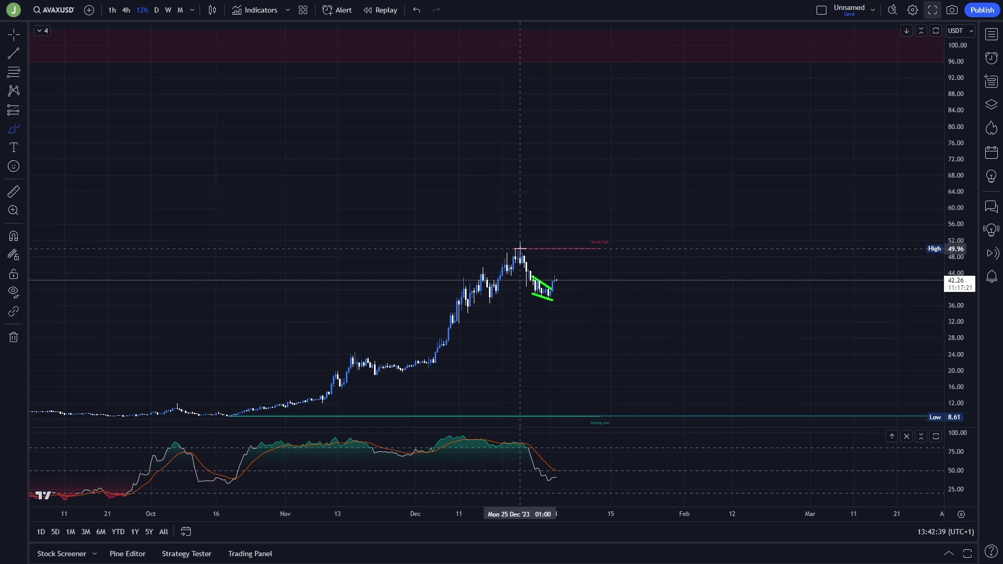
{"action": "left_click_drag", "start_coordinate": [556, 243], "coordinate": [598, 246]}
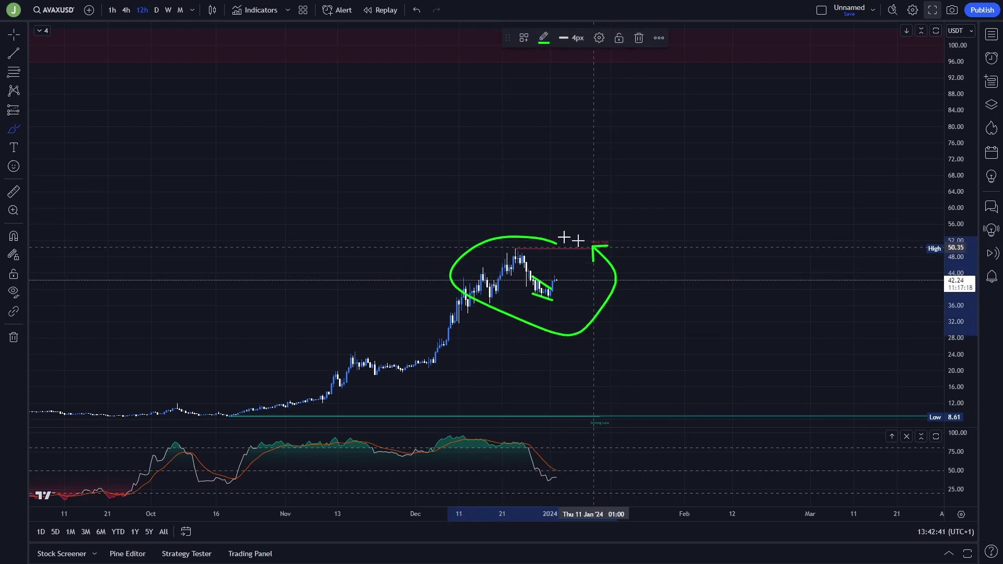
{"action": "key", "text": "ctrl+z"}
- Mark the red resistance zone above the current price with the brush and undo the mark
{"action": "left_click_drag", "start_coordinate": [953, 137], "coordinate": [956, 171]}
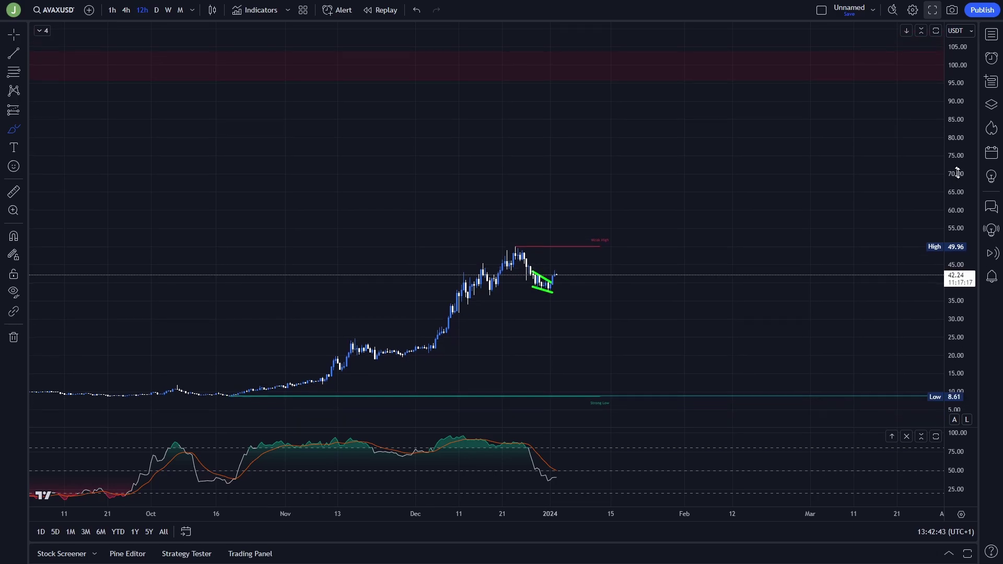
{"action": "mouse_move", "coordinate": [573, 51]}
{"action": "left_mouse_down"}
{"action": "mouse_move", "coordinate": [567, 73]}
{"action": "mouse_move", "coordinate": [589, 58]}
{"action": "left_mouse_up"}
{"action": "key", "text": "ctrl+z"}
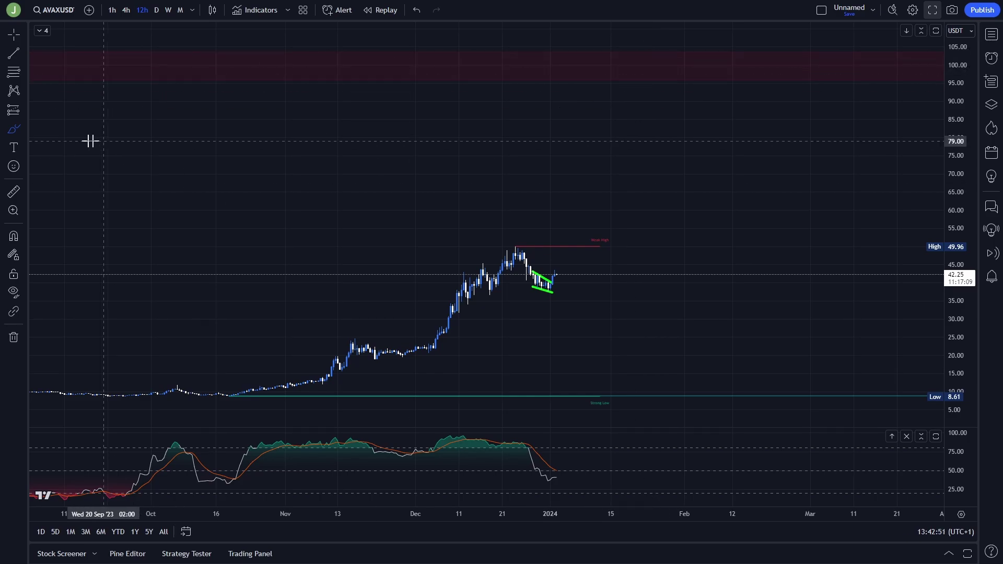
- Measure the price rise from the current price up to the lower edge of the red resistance zone
{"action": "left_click", "coordinate": [14, 192]}
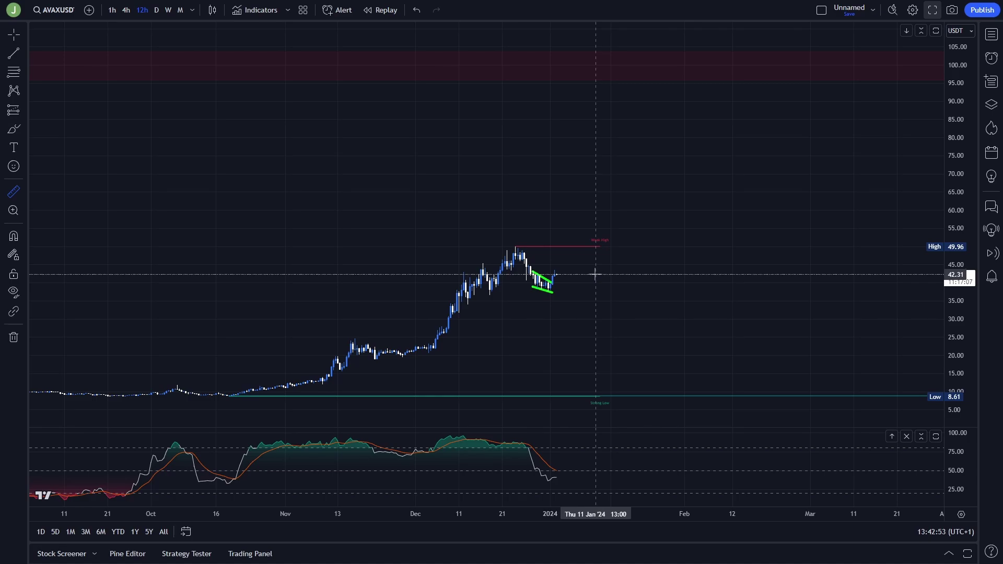
{"action": "left_click", "coordinate": [595, 275]}
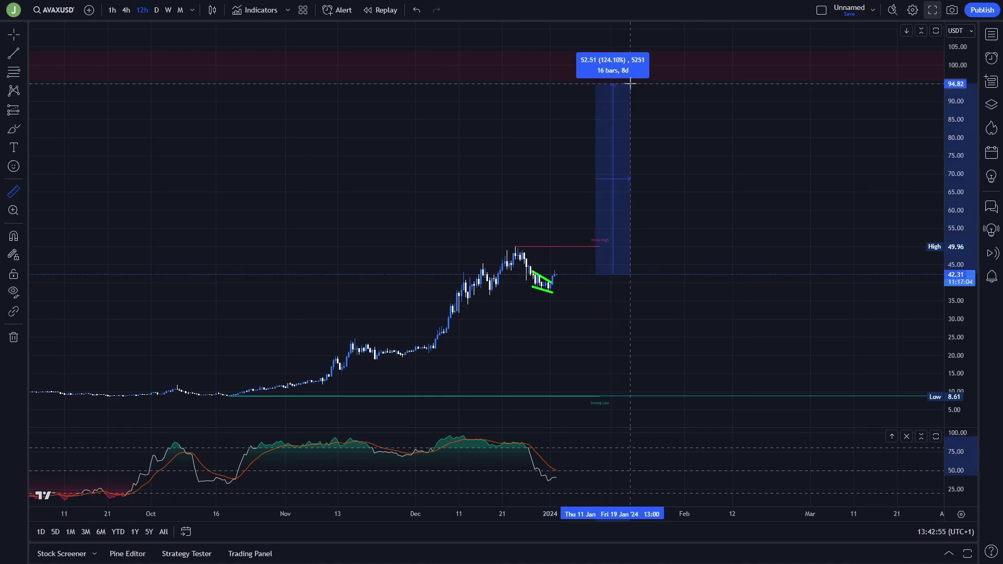
{"action": "left_click", "coordinate": [630, 84]}
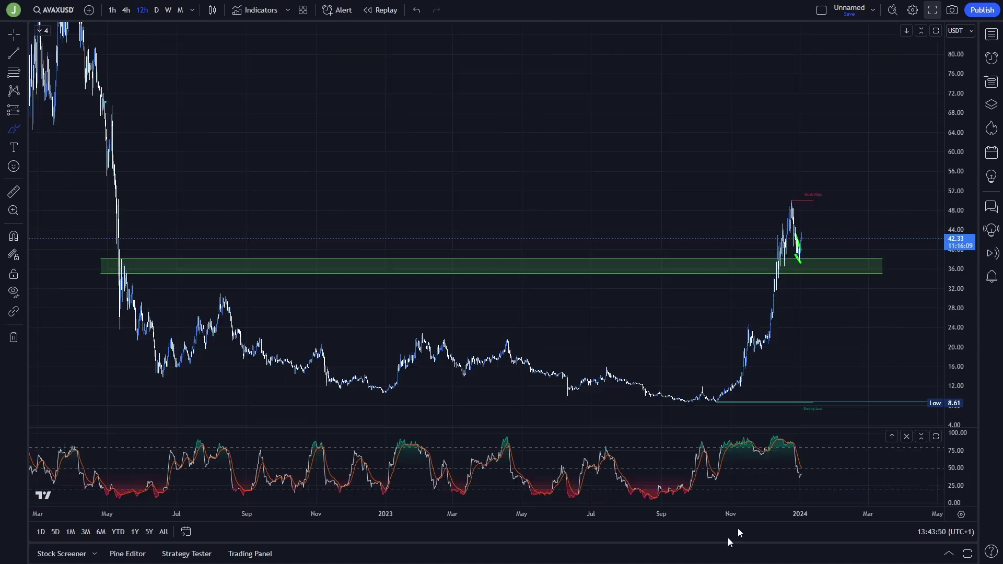
- Mark where price meets the green support zone at the wedge low and during the May 2022 drop, undoing each brush mark
{"action": "mouse_move", "coordinate": [801, 254]}
{"action": "left_mouse_down"}
{"action": "mouse_move", "coordinate": [779, 274]}
{"action": "mouse_move", "coordinate": [825, 261]}
{"action": "mouse_move", "coordinate": [800, 254]}
{"action": "mouse_move", "coordinate": [793, 285]}
{"action": "left_mouse_up"}
{"action": "key", "text": "ctrl+z"}
{"action": "key", "text": "ctrl+z"}
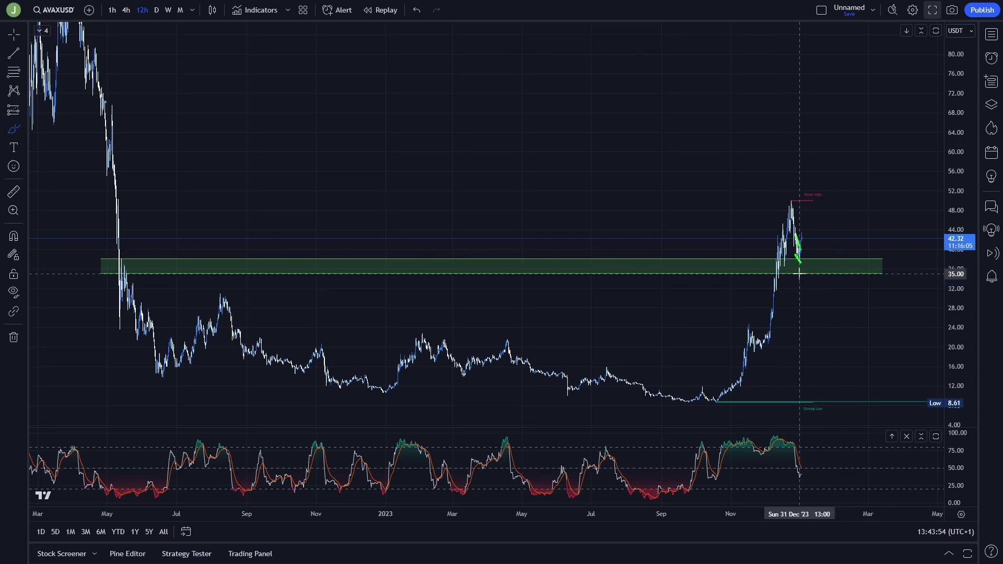
{"action": "mouse_move", "coordinate": [809, 251]}
{"action": "left_mouse_down"}
{"action": "mouse_move", "coordinate": [770, 253]}
{"action": "mouse_move", "coordinate": [779, 275]}
{"action": "left_mouse_up"}
{"action": "key", "text": "ctrl+z"}
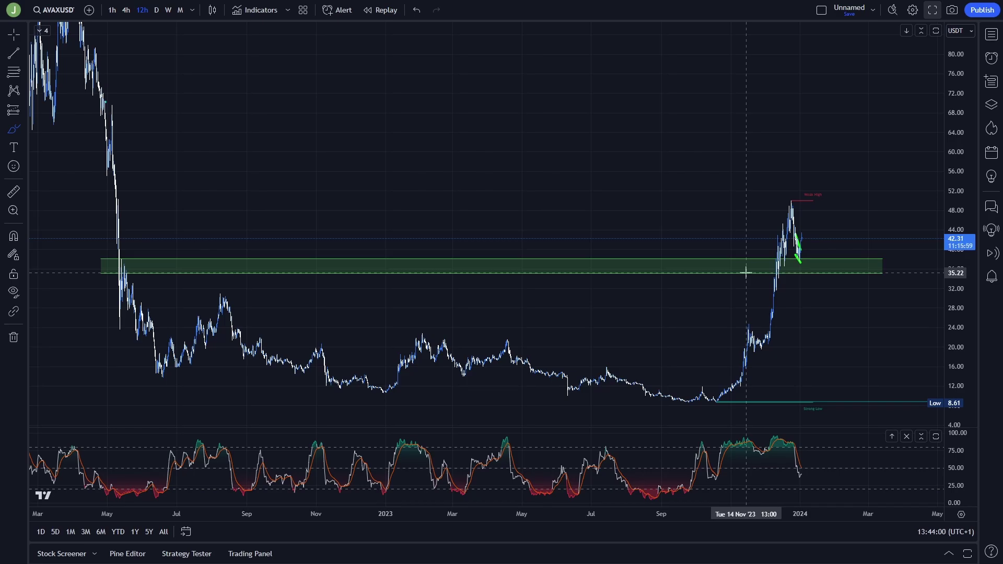
{"action": "mouse_move", "coordinate": [125, 257]}
{"action": "left_mouse_down"}
{"action": "mouse_move", "coordinate": [101, 261]}
{"action": "mouse_move", "coordinate": [137, 287]}
{"action": "mouse_move", "coordinate": [164, 280]}
{"action": "left_mouse_up"}
{"action": "key", "text": "ctrl+z"}
- Sketch a rising brush path from the current price to above the 49.96 high and delete it
{"action": "scroll", "coordinate": [600, 300], "scroll_direction": "up", "scroll_amount": 8}
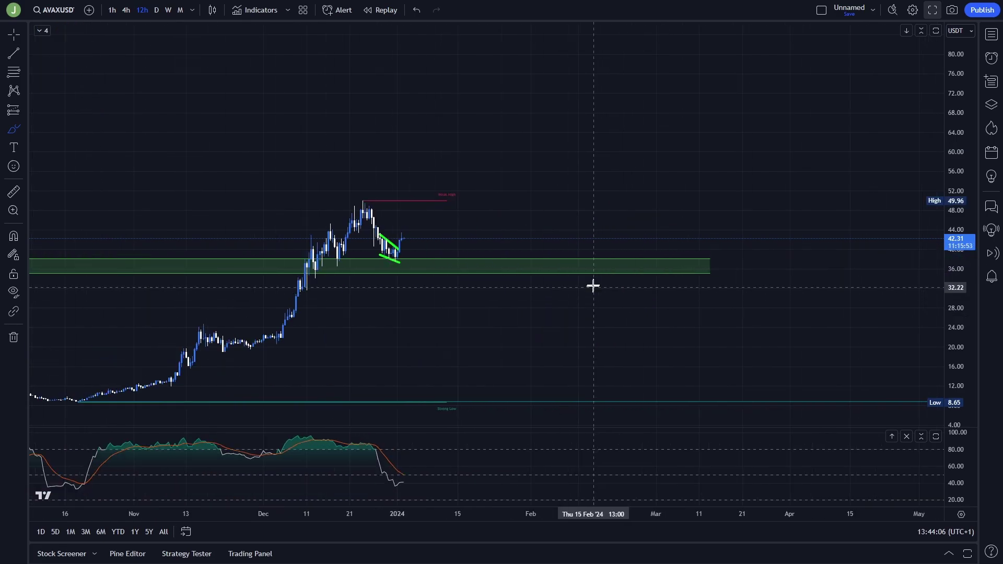
{"action": "scroll", "coordinate": [520, 245], "scroll_direction": "down", "scroll_amount": 2}
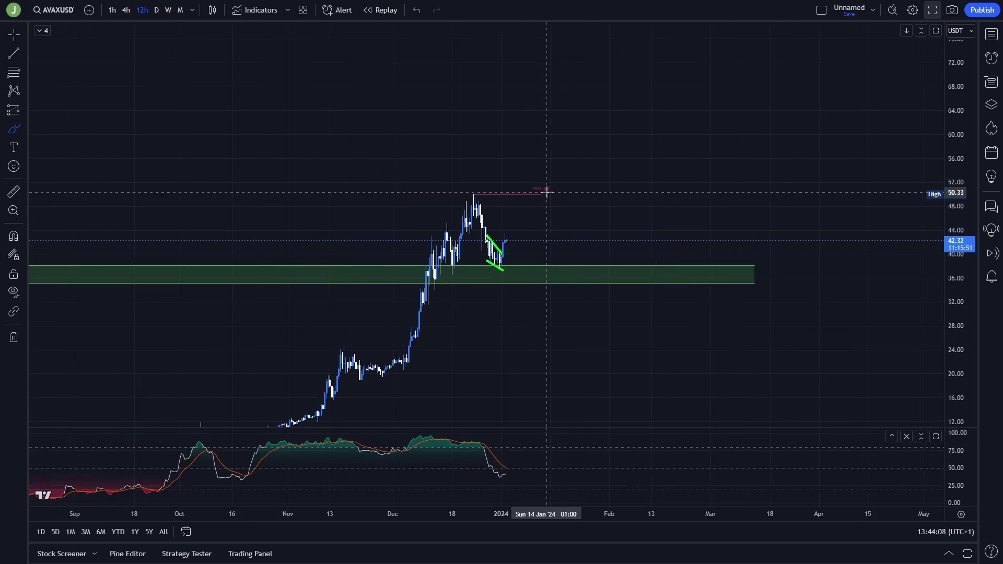
{"action": "left_click_drag", "start_coordinate": [508, 239], "coordinate": [582, 135]}
{"action": "key", "text": "Delete"}
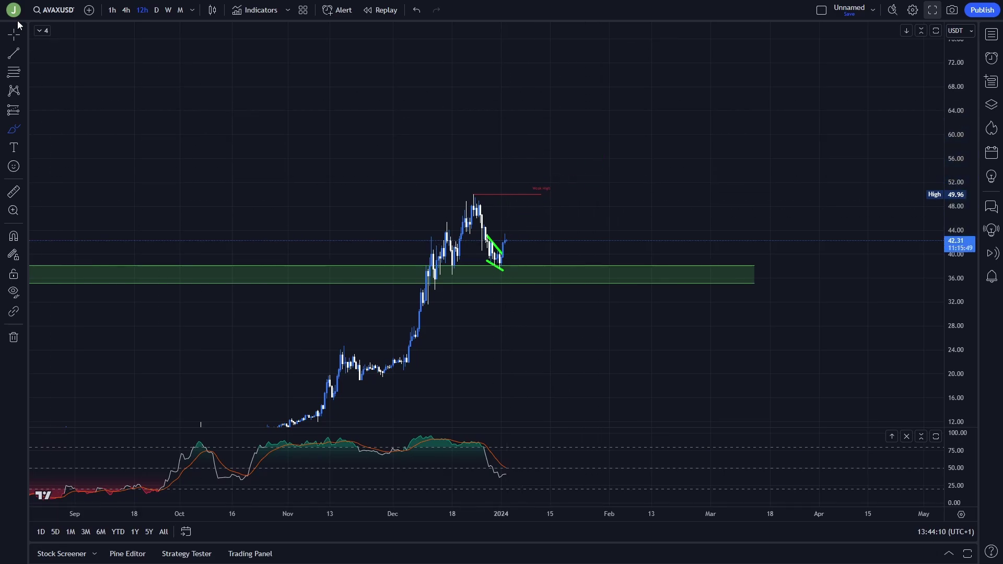
- Circle the possible retest area in the green support zone just after the wedge with the brush, and delete the marks
{"action": "left_click", "coordinate": [15, 32]}
{"action": "mouse_move", "coordinate": [705, 169]}
{"action": "left_mouse_down"}
{"action": "mouse_move", "coordinate": [741, 127]}
{"action": "mouse_move", "coordinate": [744, 138]}
{"action": "left_mouse_up"}
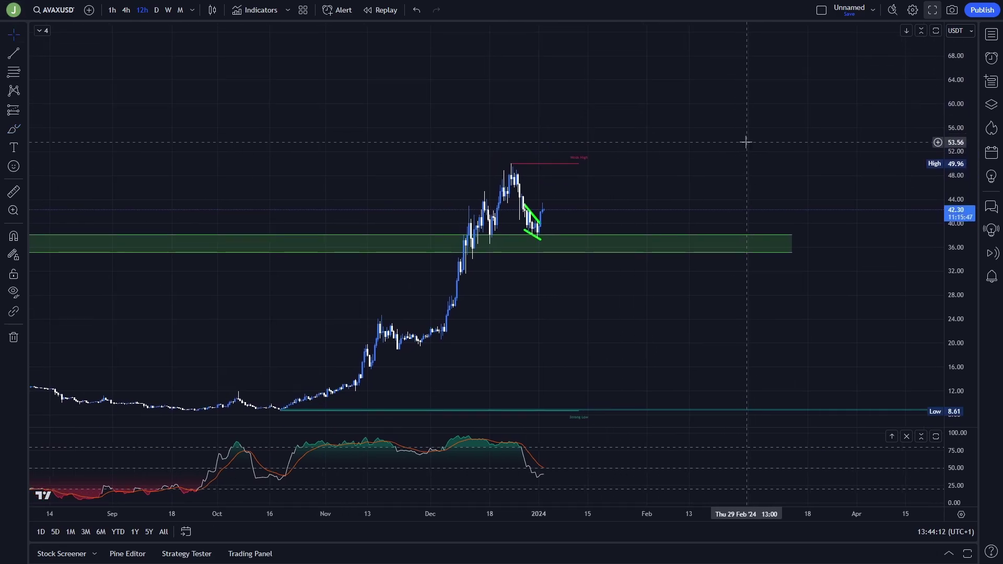
{"action": "scroll", "coordinate": [747, 142], "scroll_direction": "up", "scroll_amount": 1}
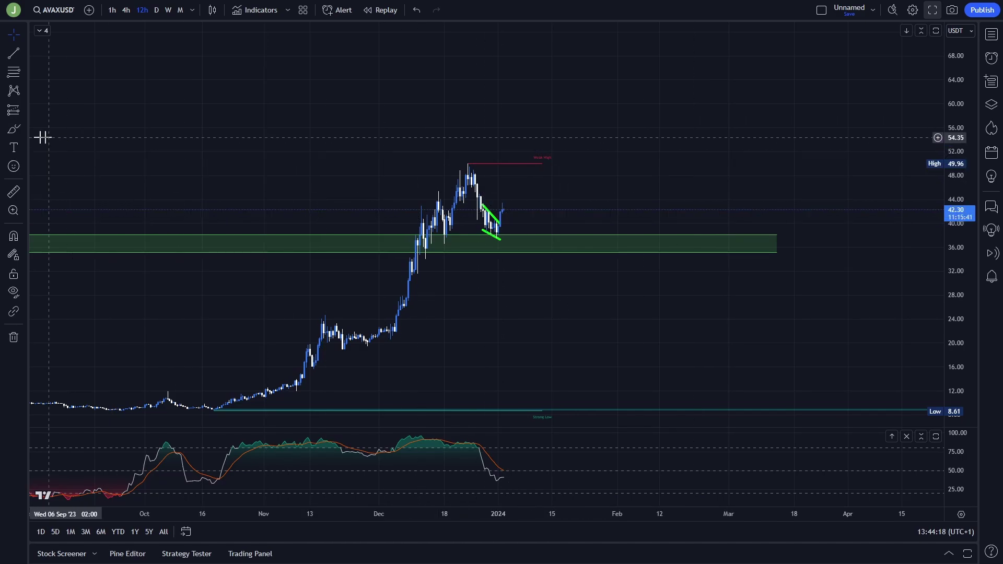
{"action": "left_click", "coordinate": [14, 129]}
{"action": "mouse_move", "coordinate": [505, 209]}
{"action": "left_mouse_down"}
{"action": "mouse_move", "coordinate": [519, 228]}
{"action": "mouse_move", "coordinate": [556, 220]}
{"action": "mouse_move", "coordinate": [534, 235]}
{"action": "left_mouse_up"}
{"action": "key", "text": "Delete"}
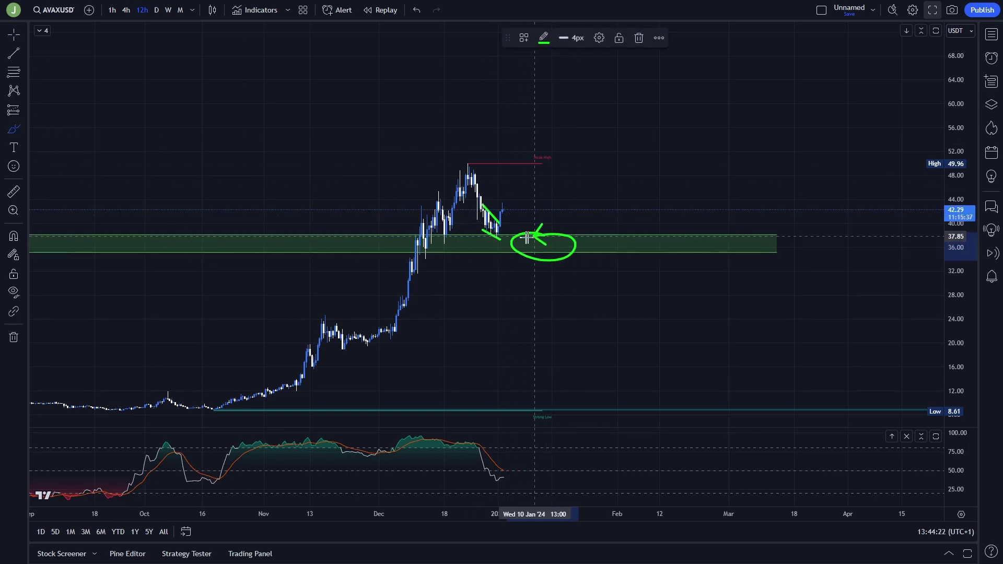
{"action": "key", "text": "Delete"}
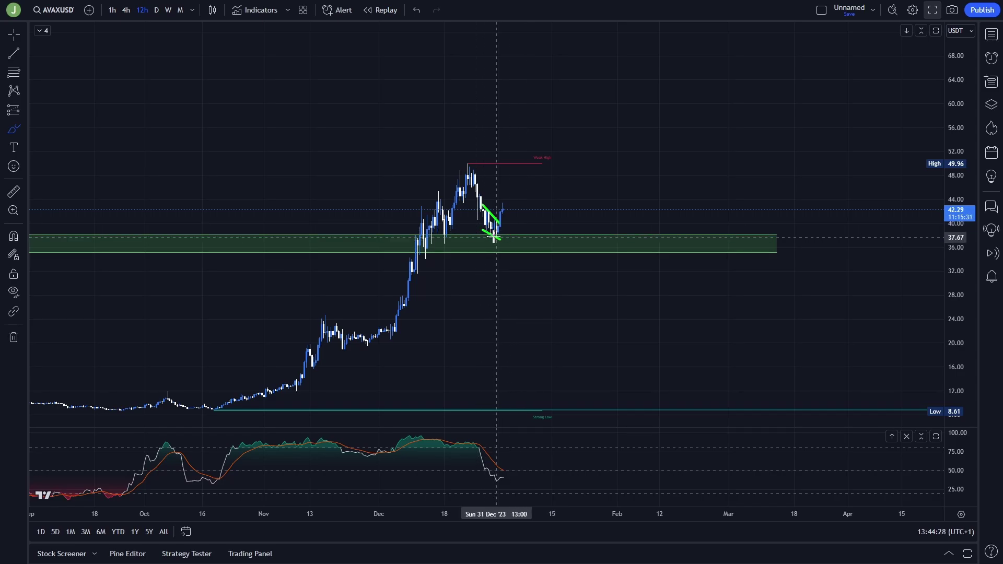
{"action": "mouse_move", "coordinate": [508, 233]}
{"action": "left_mouse_down"}
{"action": "mouse_move", "coordinate": [483, 230]}
{"action": "mouse_move", "coordinate": [525, 206]}
{"action": "mouse_move", "coordinate": [546, 231]}
{"action": "left_mouse_up"}
{"action": "key", "text": "Delete"}
{"action": "key", "text": "Delete"}
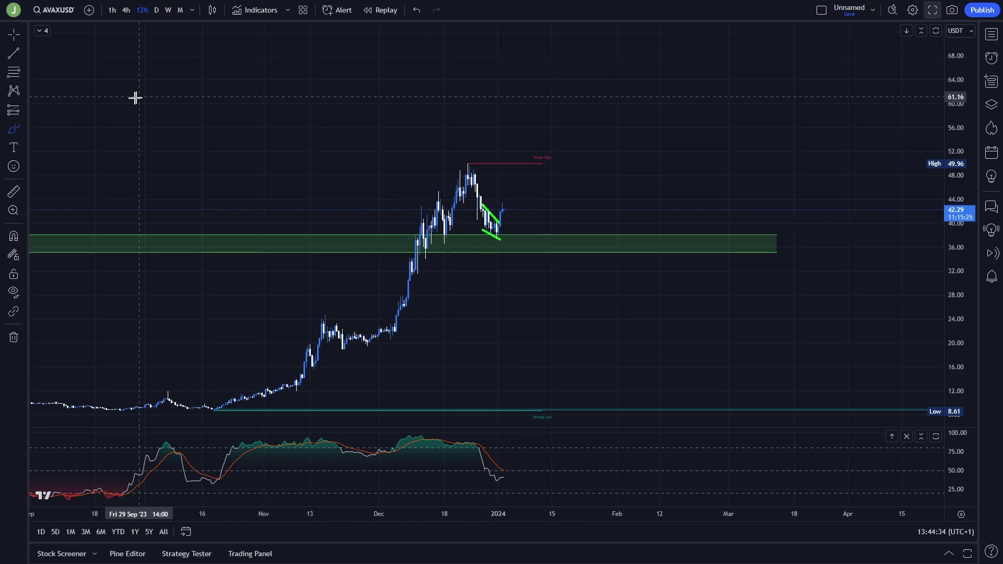
- Place a Long Position at the green support zone with entry at 38.37, target at 46.73 and stop at 34.71
{"action": "left_click", "coordinate": [26, 110]}
{"action": "left_click", "coordinate": [63, 124]}
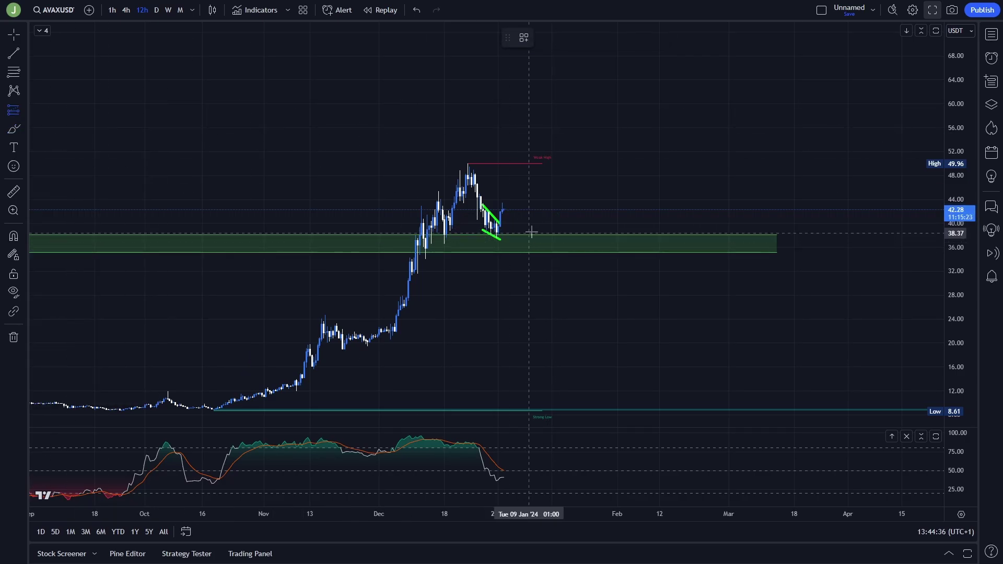
{"action": "left_click", "coordinate": [534, 233]}
{"action": "left_click_drag", "start_coordinate": [537, 284], "coordinate": [534, 233]}
{"action": "left_click", "coordinate": [519, 275]}
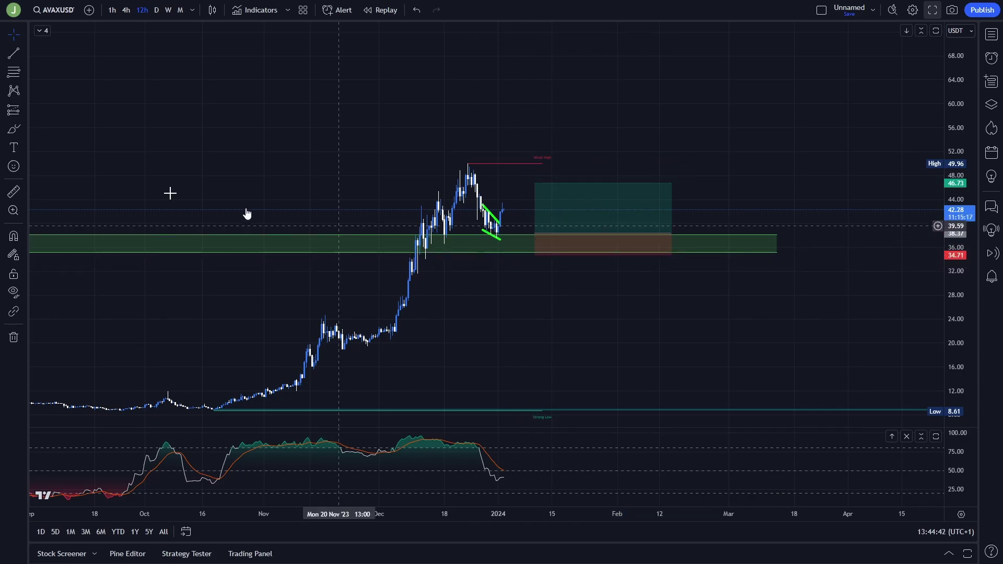
- Sketch a temporary brush mark from the long position's entry level to below its stop zone, and delete it
{"action": "left_click", "coordinate": [14, 129]}
{"action": "mouse_move", "coordinate": [523, 233]}
{"action": "left_mouse_down"}
{"action": "mouse_move", "coordinate": [534, 263]}
{"action": "mouse_move", "coordinate": [542, 253]}
{"action": "mouse_move", "coordinate": [559, 277]}
{"action": "mouse_move", "coordinate": [575, 336]}
{"action": "mouse_move", "coordinate": [571, 329]}
{"action": "left_mouse_up"}
{"action": "key", "text": "Delete"}
{"action": "scroll", "coordinate": [570, 329], "scroll_direction": "down", "scroll_amount": 2}
- Raise the Long Position's target to 104.03, at the upper edge of the red resistance zone
{"action": "left_click", "coordinate": [11, 37]}
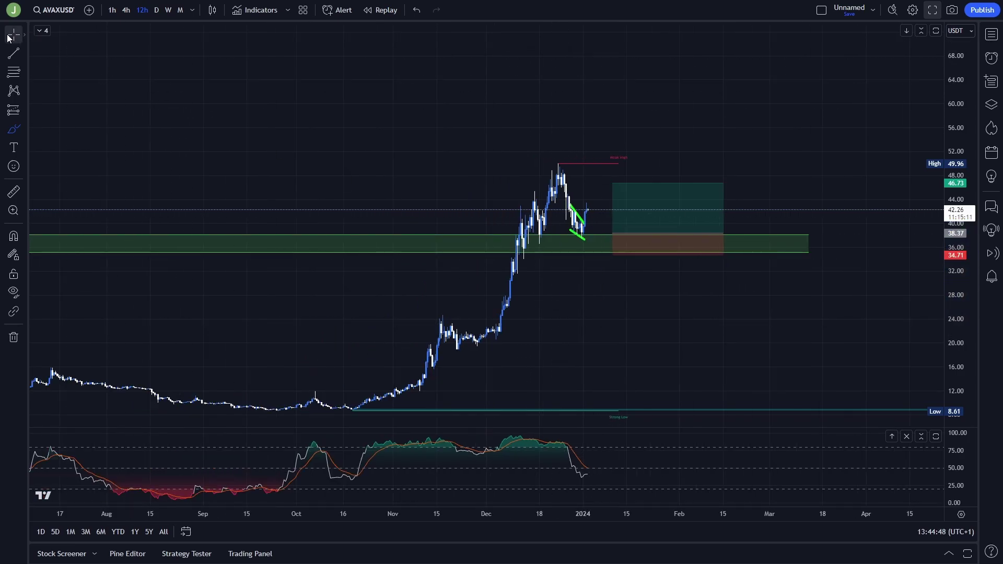
{"action": "left_click_drag", "start_coordinate": [544, 104], "coordinate": [494, 121]}
{"action": "scroll", "coordinate": [494, 121], "scroll_direction": "down", "scroll_amount": 3}
{"action": "left_click_drag", "start_coordinate": [973, 173], "coordinate": [933, 259]}
{"action": "left_click_drag", "start_coordinate": [851, 153], "coordinate": [766, 193]}
{"action": "left_click_drag", "start_coordinate": [956, 127], "coordinate": [956, 175]}
{"action": "left_click_drag", "start_coordinate": [860, 162], "coordinate": [863, 169]}
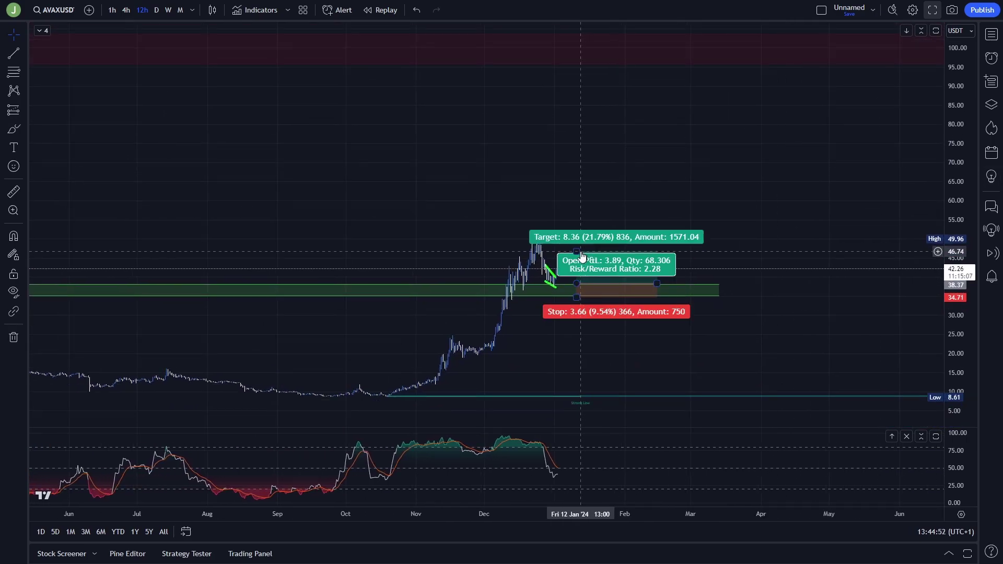
{"action": "left_click_drag", "start_coordinate": [576, 251], "coordinate": [598, 91]}
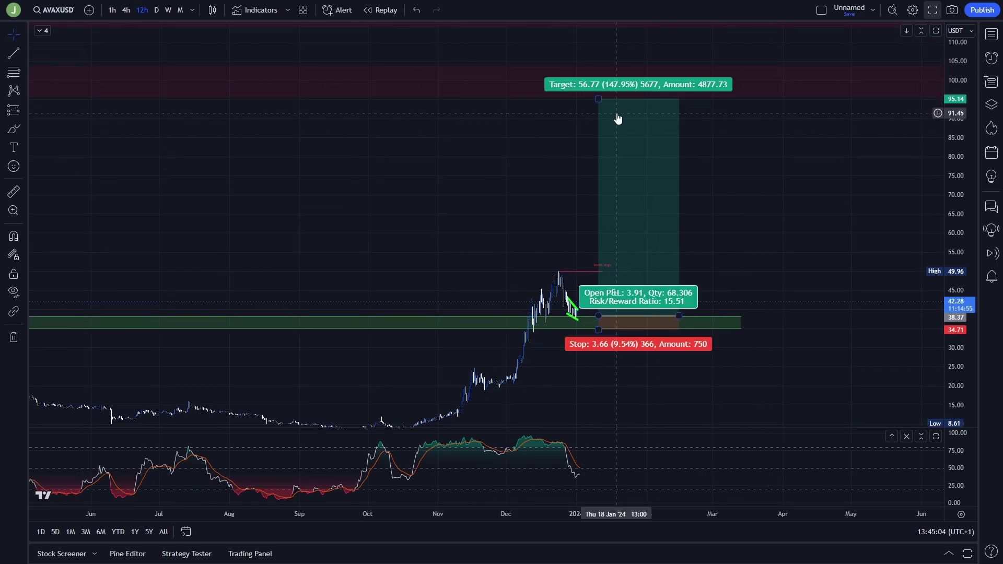
{"action": "left_click_drag", "start_coordinate": [596, 99], "coordinate": [596, 65]}
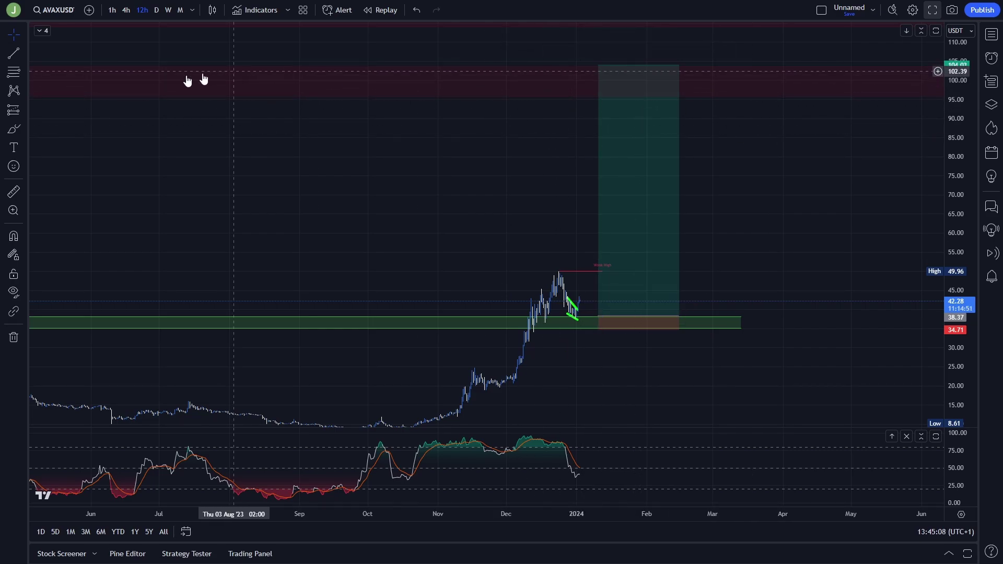
- Highlight the long position's target area at the red resistance zone with several brush marks, and undo them
{"action": "left_click", "coordinate": [14, 129]}
{"action": "left_click_drag", "start_coordinate": [575, 124], "coordinate": [624, 84]}
{"action": "key", "text": "ctrl+z"}
{"action": "mouse_move", "coordinate": [626, 82]}
{"action": "left_mouse_down"}
{"action": "mouse_move", "coordinate": [579, 79]}
{"action": "mouse_move", "coordinate": [553, 55]}
{"action": "mouse_move", "coordinate": [633, 79]}
{"action": "left_mouse_up"}
{"action": "key", "text": "ctrl+z"}
{"action": "scroll", "coordinate": [575, 89], "scroll_direction": "up", "scroll_amount": 2}
{"action": "key", "text": "ctrl+z"}
{"action": "mouse_move", "coordinate": [522, 97]}
{"action": "left_mouse_down"}
{"action": "mouse_move", "coordinate": [582, 85]}
{"action": "mouse_move", "coordinate": [628, 107]}
{"action": "left_mouse_up"}
{"action": "key", "text": "ctrl+z"}
- Select the Long Position to check its target, stop and risk/reward figures, and deselect it
{"action": "left_click", "coordinate": [13, 34]}
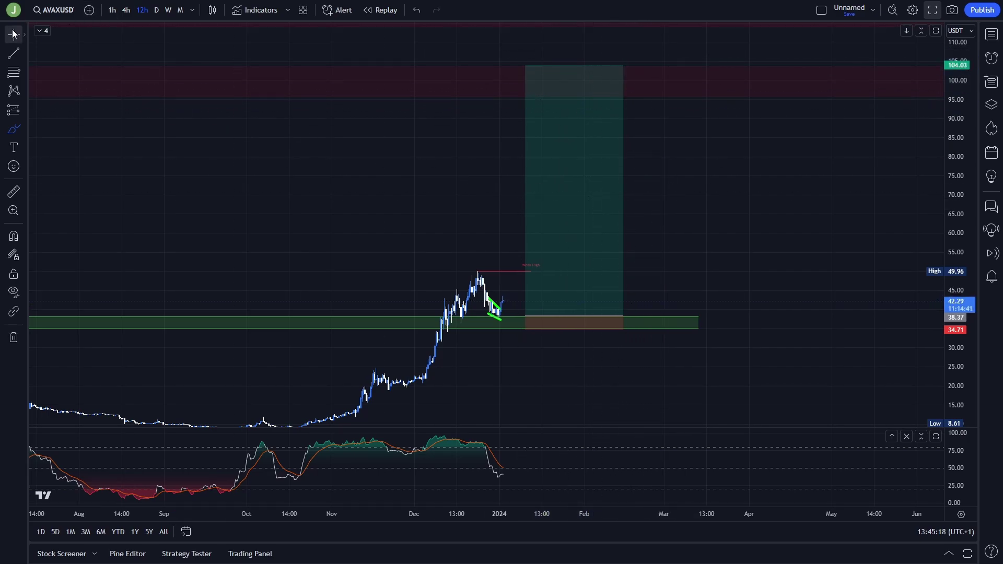
{"action": "left_click", "coordinate": [546, 179]}
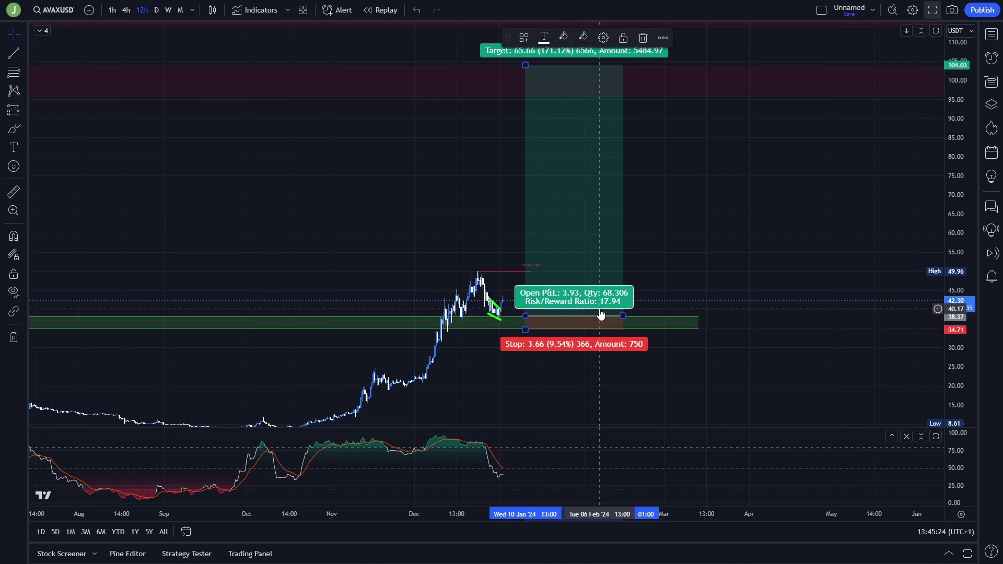
{"action": "left_click", "coordinate": [381, 264]}
- Sketch a horizontal brush line at the December high, from mid-December past the long position, and undo it
{"action": "scroll", "coordinate": [390, 262], "scroll_direction": "down", "scroll_amount": 3}
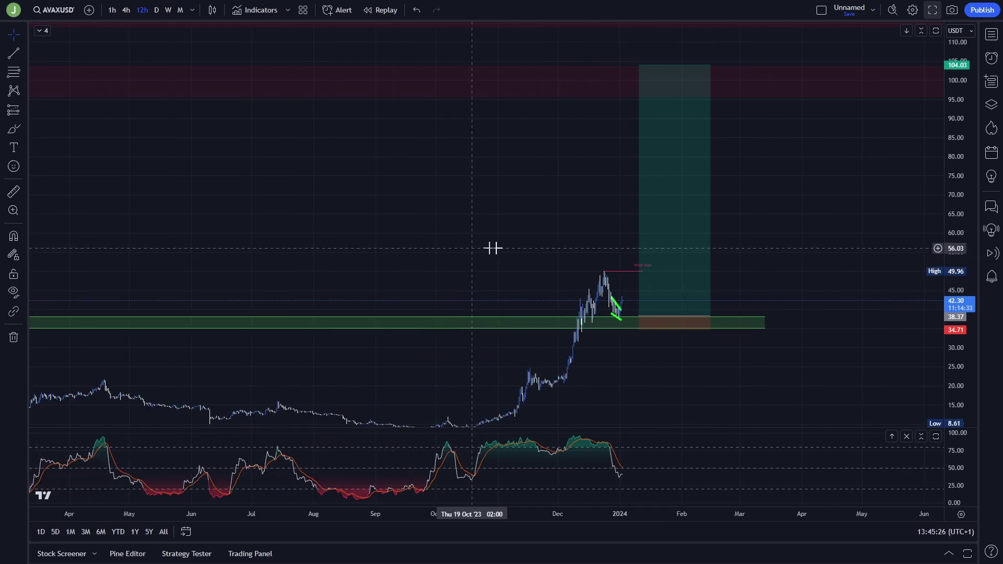
{"action": "left_click_drag", "start_coordinate": [486, 247], "coordinate": [446, 231]}
{"action": "left_click", "coordinate": [14, 128]}
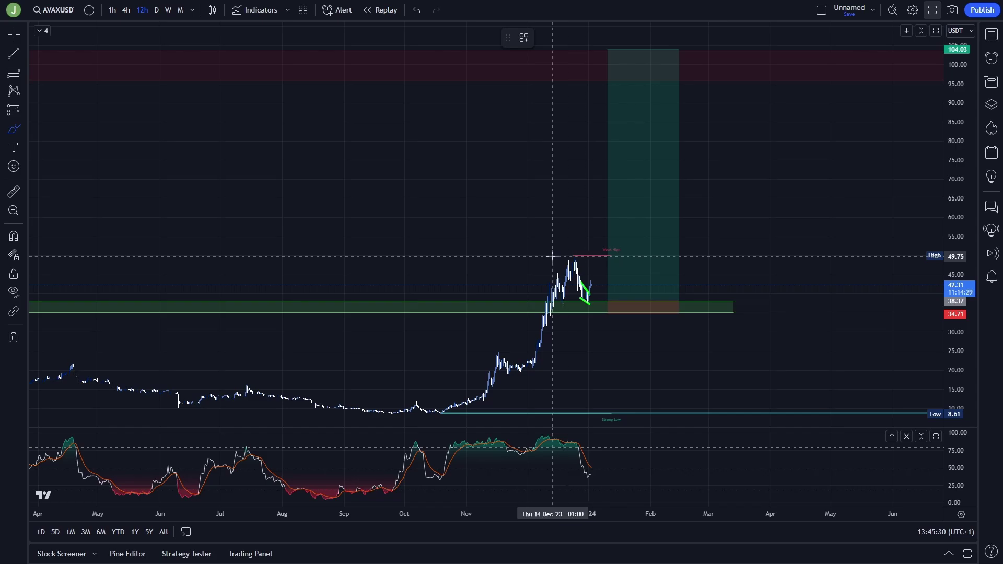
{"action": "left_click_drag", "start_coordinate": [555, 256], "coordinate": [692, 256]}
{"action": "key", "text": "ctrl+z"}
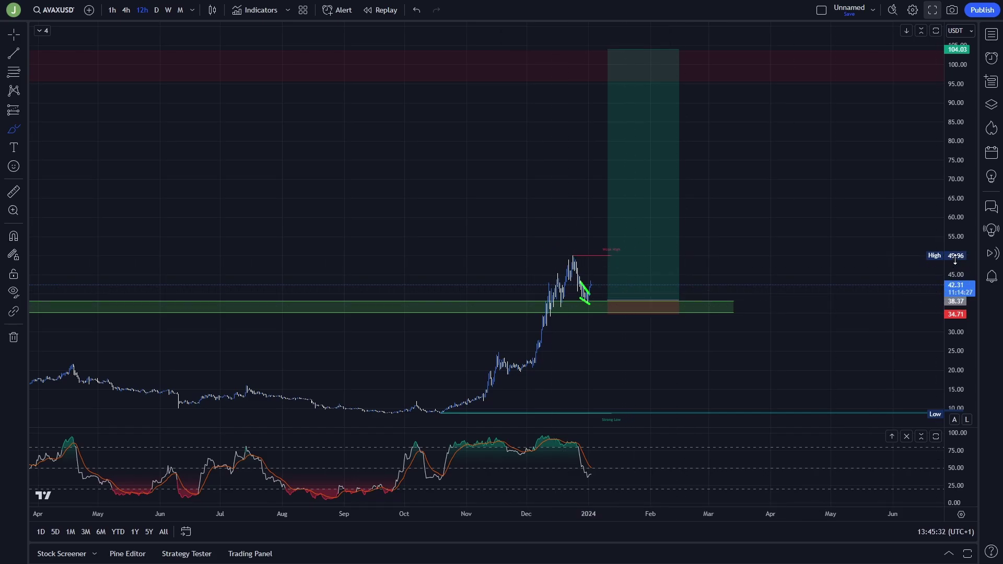
- Mark the late 2021 and early 2022 price swings with brush strokes, and undo each stroke
{"action": "scroll", "coordinate": [555, 284], "scroll_direction": "down", "scroll_amount": 3}
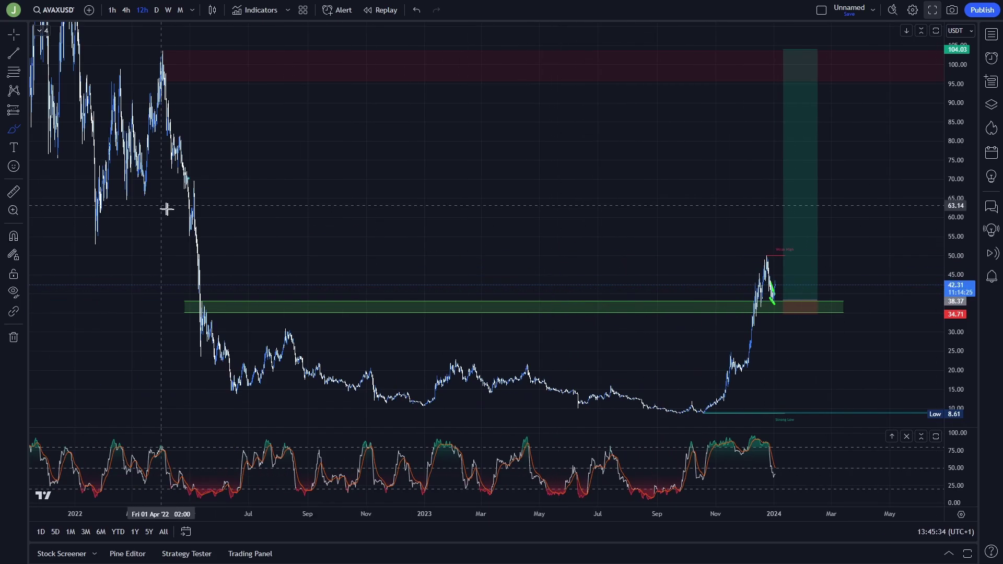
{"action": "mouse_move", "coordinate": [79, 191]}
{"action": "left_mouse_down"}
{"action": "mouse_move", "coordinate": [209, 187]}
{"action": "mouse_move", "coordinate": [64, 202]}
{"action": "mouse_move", "coordinate": [76, 187]}
{"action": "left_mouse_up"}
{"action": "key", "text": "ctrl+z"}
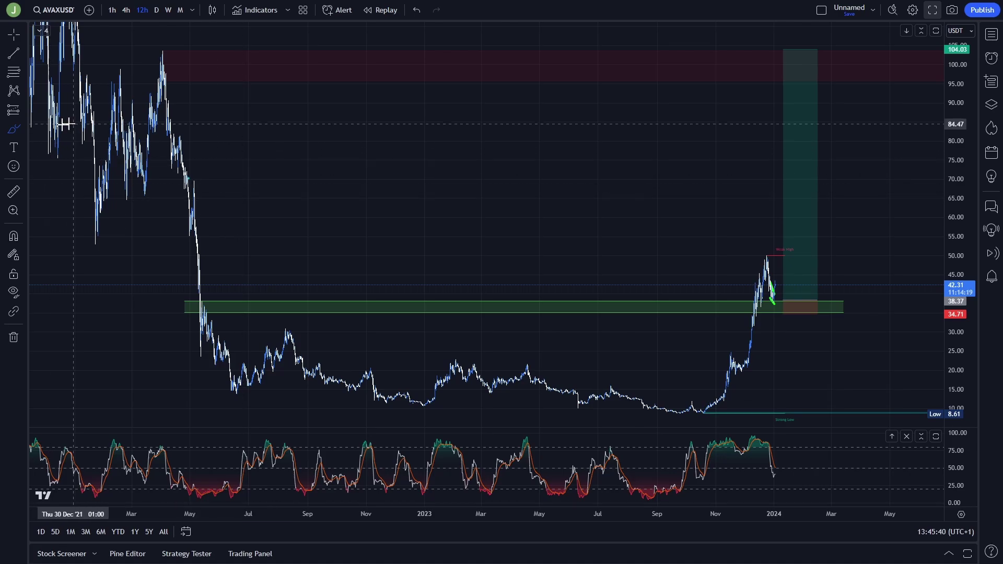
{"action": "mouse_move", "coordinate": [43, 132]}
{"action": "left_mouse_down"}
{"action": "mouse_move", "coordinate": [235, 157]}
{"action": "mouse_move", "coordinate": [34, 154]}
{"action": "left_mouse_up"}
{"action": "key", "text": "ctrl+z"}
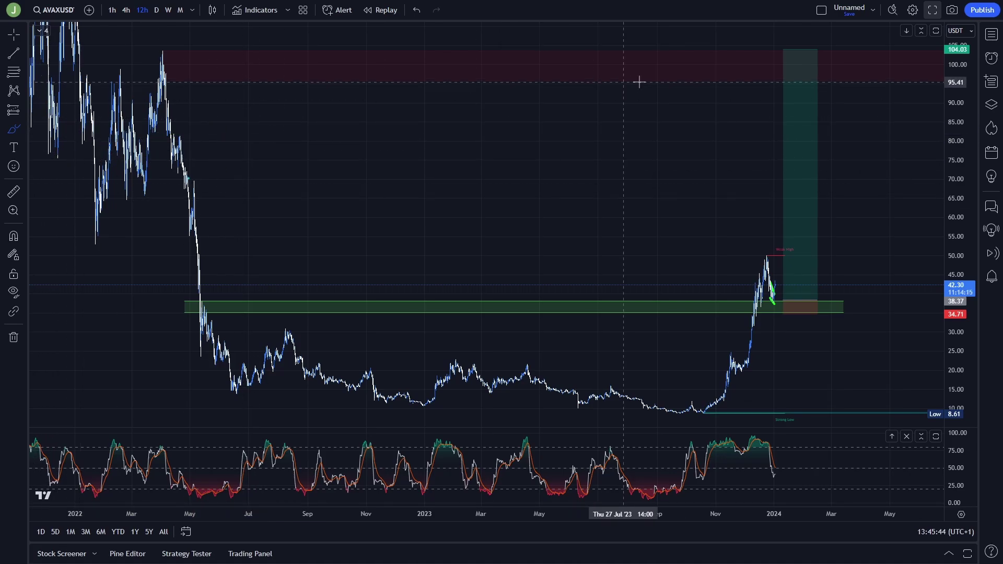
- Circle the part of the long position at the red resistance zone's lower edge with the brush, and undo it
{"action": "scroll", "coordinate": [638, 79], "scroll_direction": "up", "scroll_amount": 2}
{"action": "left_click_drag", "start_coordinate": [766, 83], "coordinate": [785, 96]}
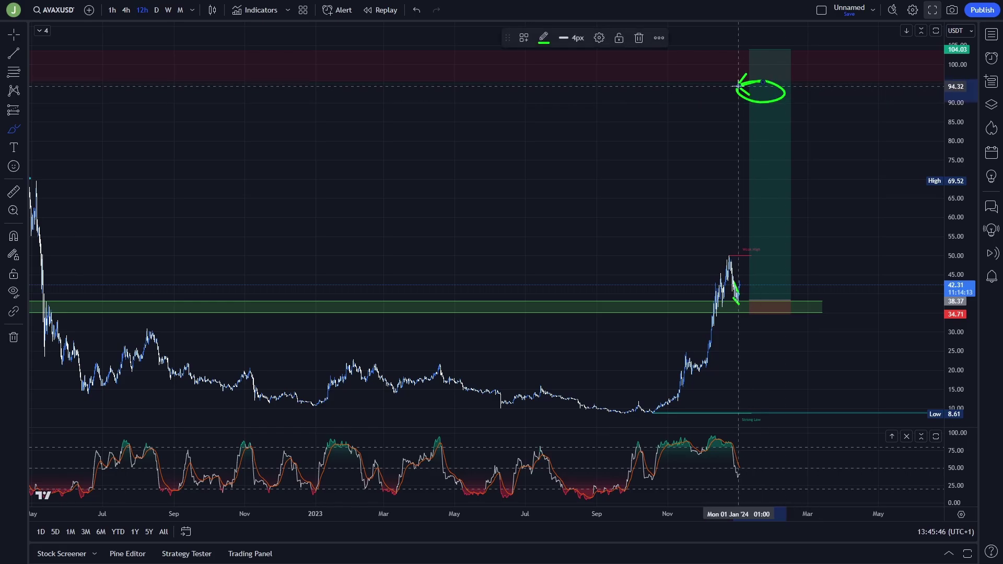
{"action": "key", "text": "ctrl+z"}
{"action": "scroll", "coordinate": [764, 98], "scroll_direction": "up", "scroll_amount": 2}
{"action": "scroll", "coordinate": [709, 58], "scroll_direction": "down", "scroll_amount": 2}
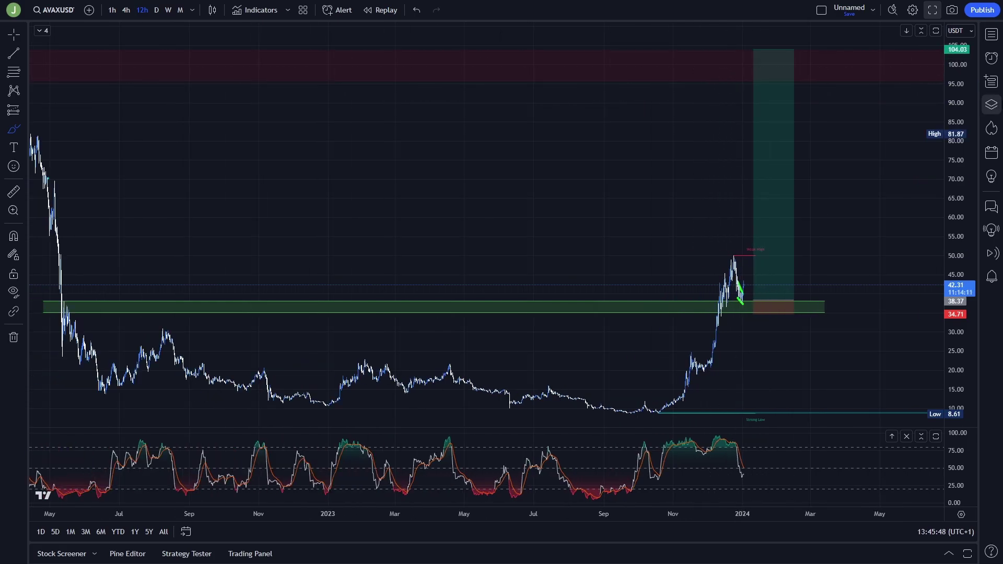
- Sketch a horizontal brush line across the long position's target at about 104, and undo it
{"action": "left_click_drag", "start_coordinate": [960, 95], "coordinate": [954, 140]}
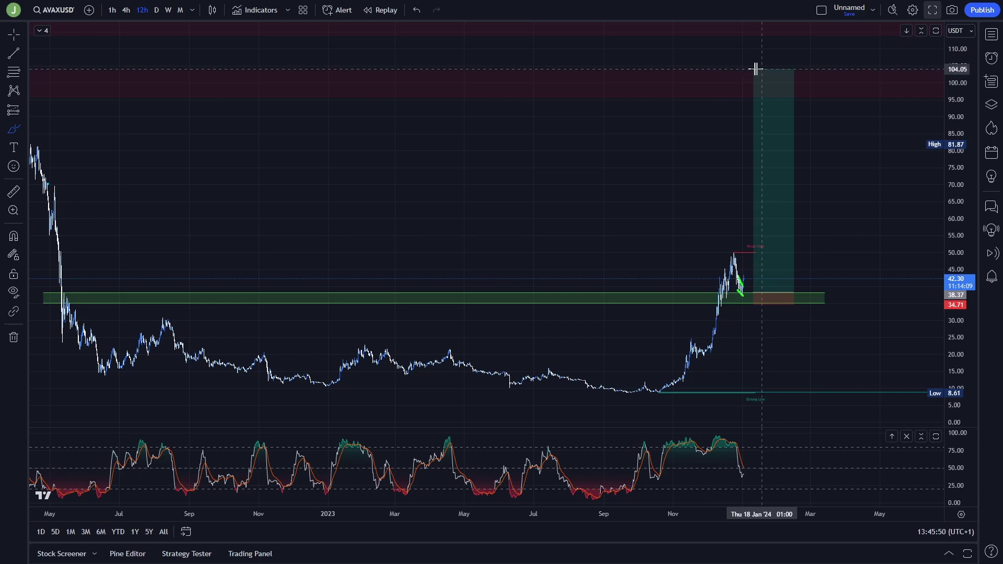
{"action": "left_click_drag", "start_coordinate": [728, 68], "coordinate": [839, 71]}
{"action": "key", "text": "ctrl+z"}
- Select the Long Position to check its target percentage, stop and risk/reward ratio
{"action": "scroll", "coordinate": [526, 101], "scroll_direction": "up", "scroll_amount": 2}
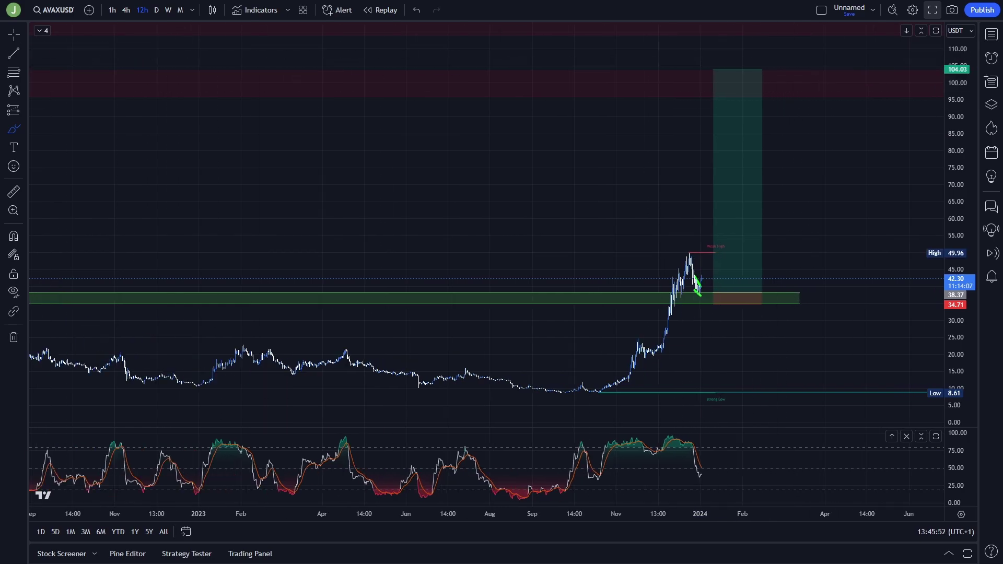
{"action": "left_click", "coordinate": [727, 206]}
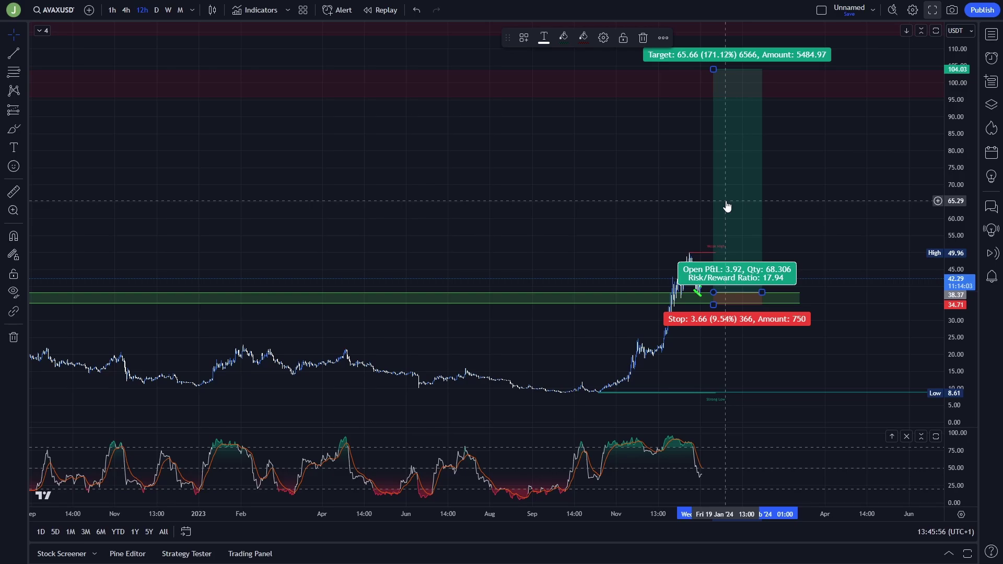
{"action": "scroll", "coordinate": [727, 206], "scroll_direction": "up", "scroll_amount": 3}
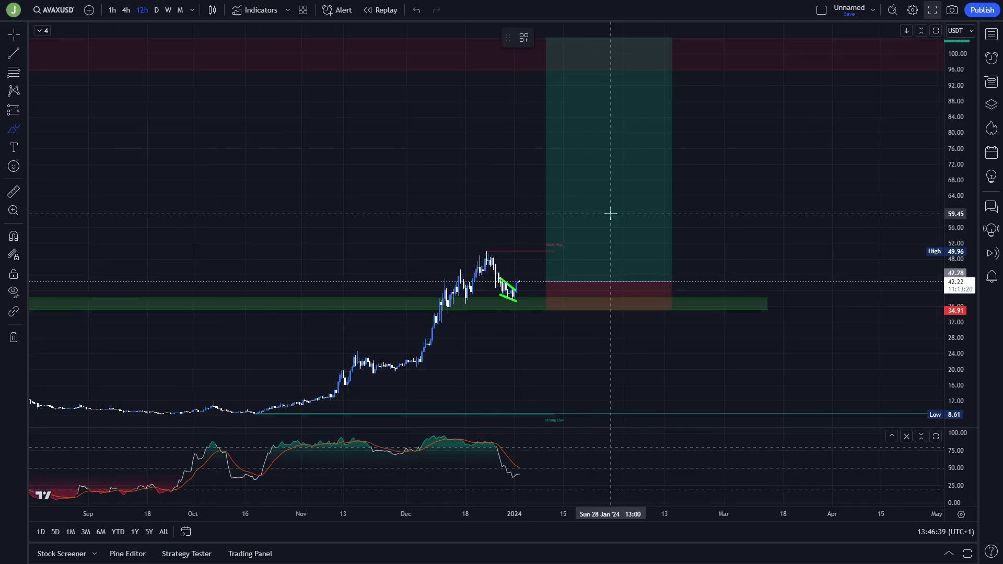
- Circle the long position's entry level beside the wedge breakout with the brush, and undo it
{"action": "mouse_move", "coordinate": [531, 287]}
{"action": "left_mouse_down"}
{"action": "mouse_move", "coordinate": [533, 273]}
{"action": "mouse_move", "coordinate": [497, 280]}
{"action": "left_mouse_up"}
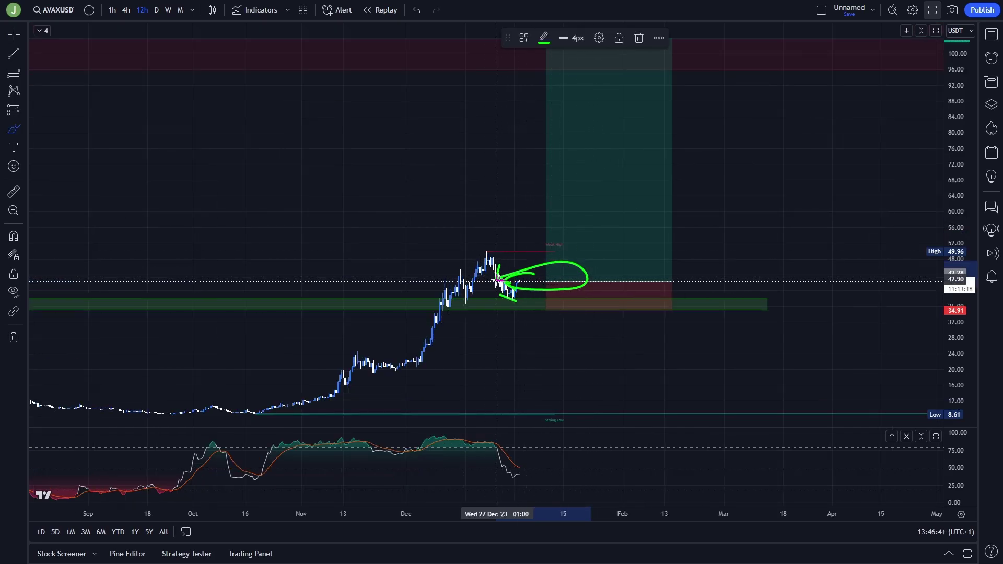
{"action": "key", "text": "ctrl+z"}
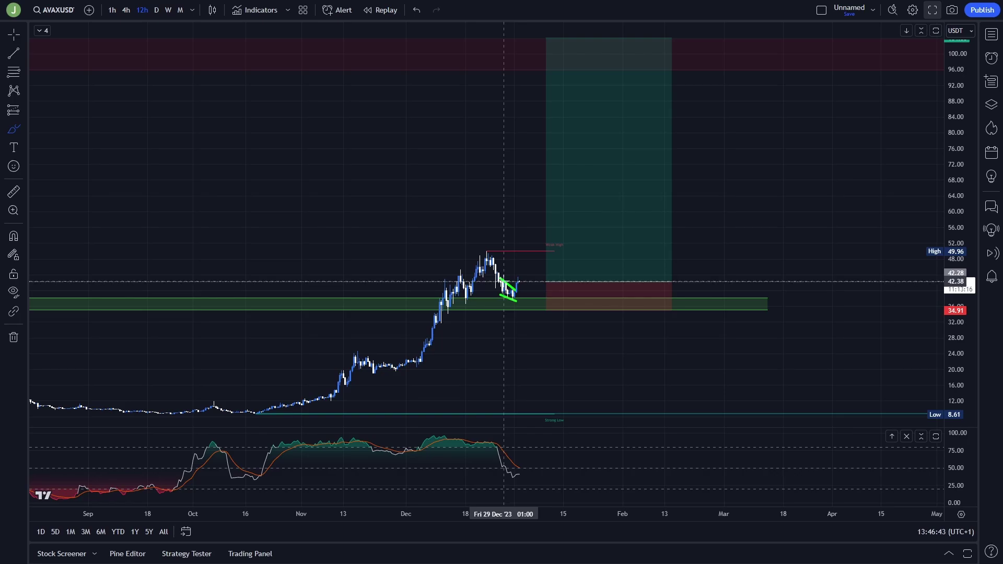
- Lower the Long Position's stop to 34.83, at the green support zone's lower edge
{"action": "left_click", "coordinate": [14, 34]}
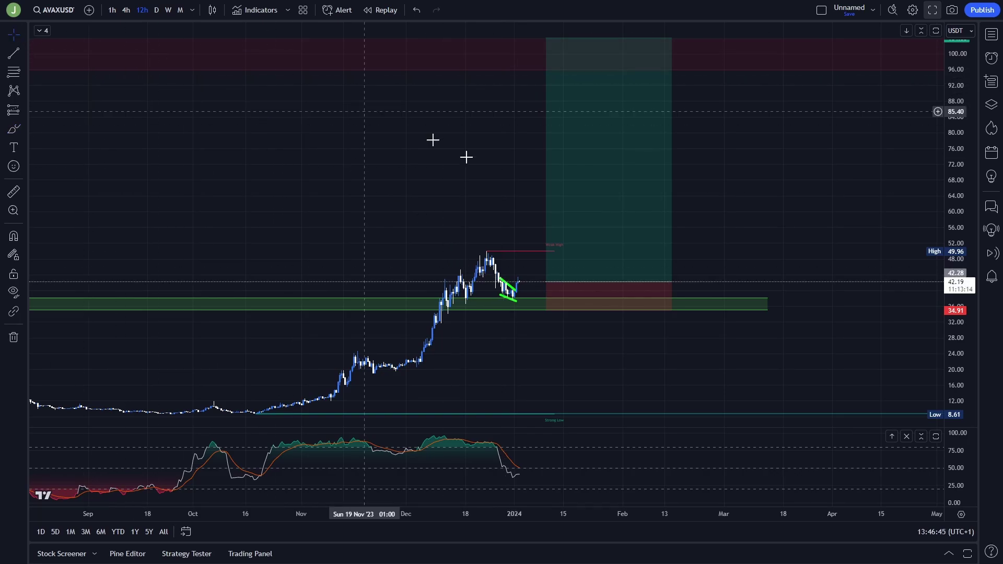
{"action": "left_click", "coordinate": [547, 310]}
{"action": "left_click_drag", "start_coordinate": [547, 310], "coordinate": [568, 311]}
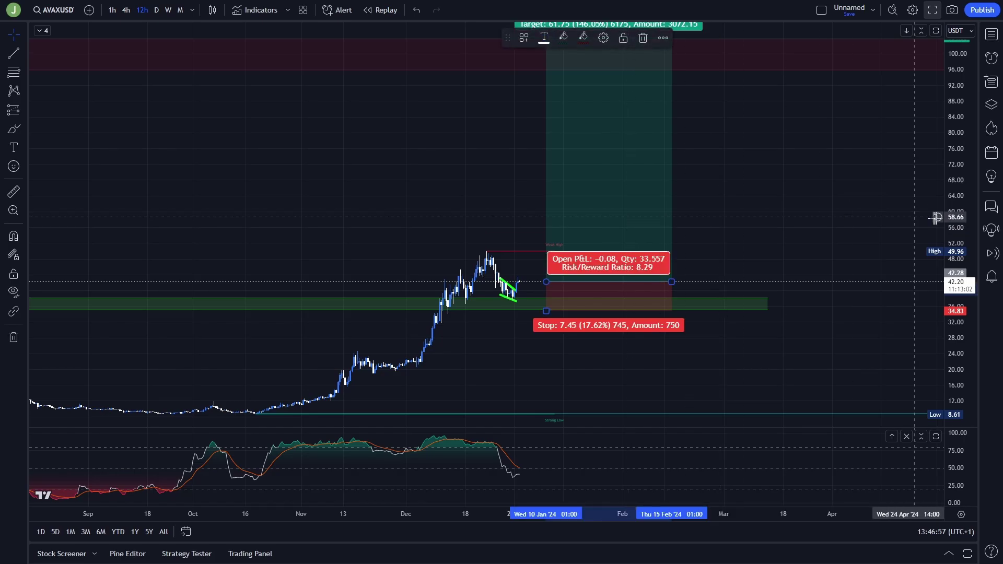
- Review the Long Position's target, stop and risk/reward figures with the whole trade in view, and deselect it
{"action": "left_click_drag", "start_coordinate": [959, 217], "coordinate": [962, 237]}
{"action": "left_click_drag", "start_coordinate": [804, 181], "coordinate": [818, 198]}
{"action": "left_click", "coordinate": [627, 180]}
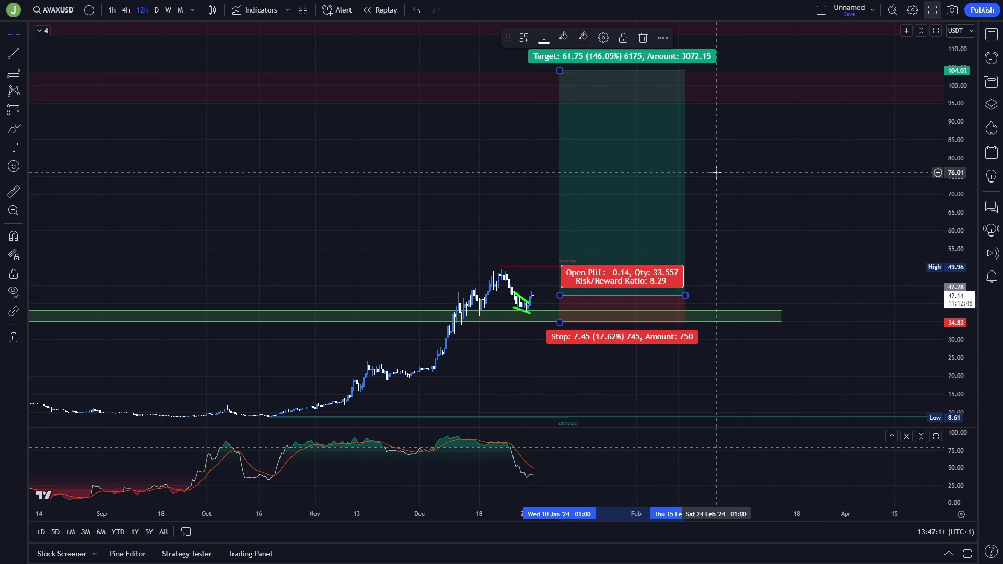
{"action": "scroll", "coordinate": [783, 206], "scroll_direction": "up", "scroll_amount": 2}
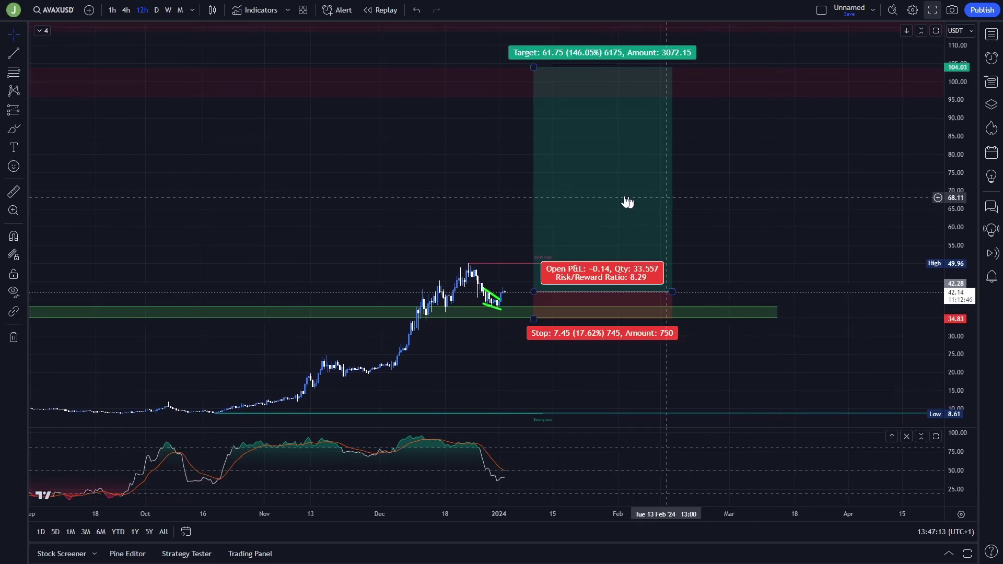
{"action": "left_click", "coordinate": [626, 202]}
{"action": "left_click_drag", "start_coordinate": [780, 231], "coordinate": [848, 217]}
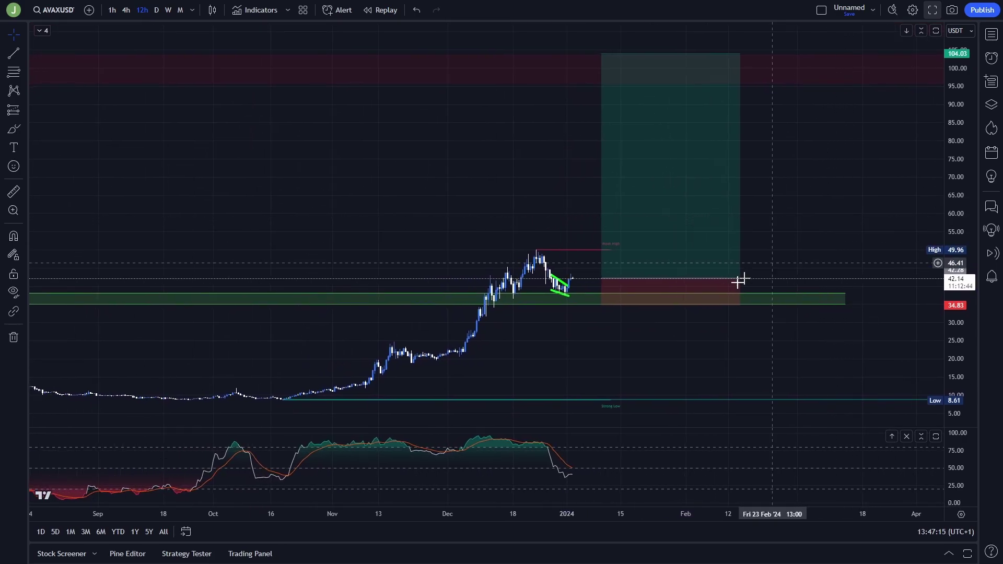
- Move the Long Position's entry to 42.01 and its start to 8 January 2024, and deselect it
{"action": "left_click_drag", "start_coordinate": [959, 345], "coordinate": [948, 321]}
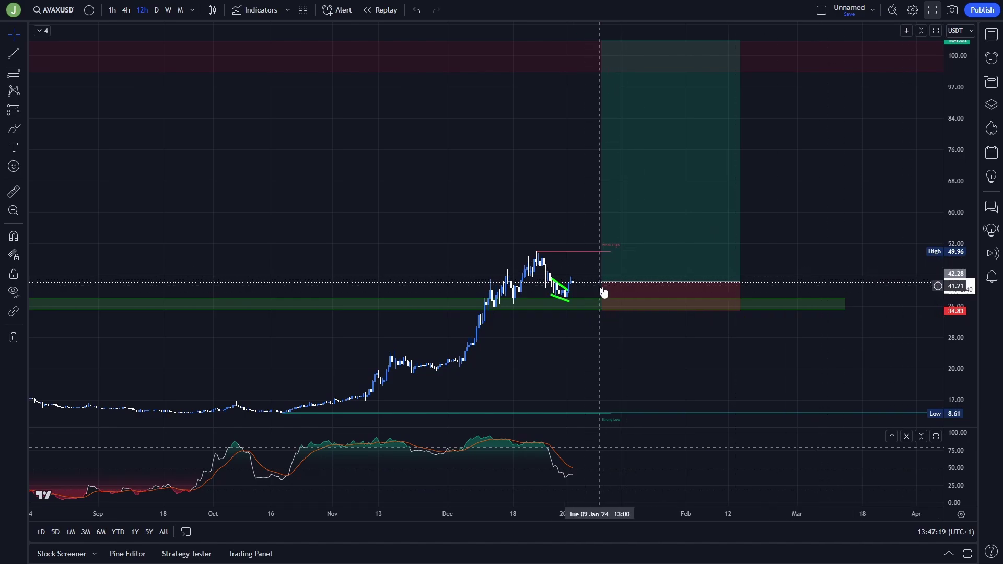
{"action": "left_click_drag", "start_coordinate": [602, 282], "coordinate": [594, 283]}
{"action": "left_click", "coordinate": [553, 267]}
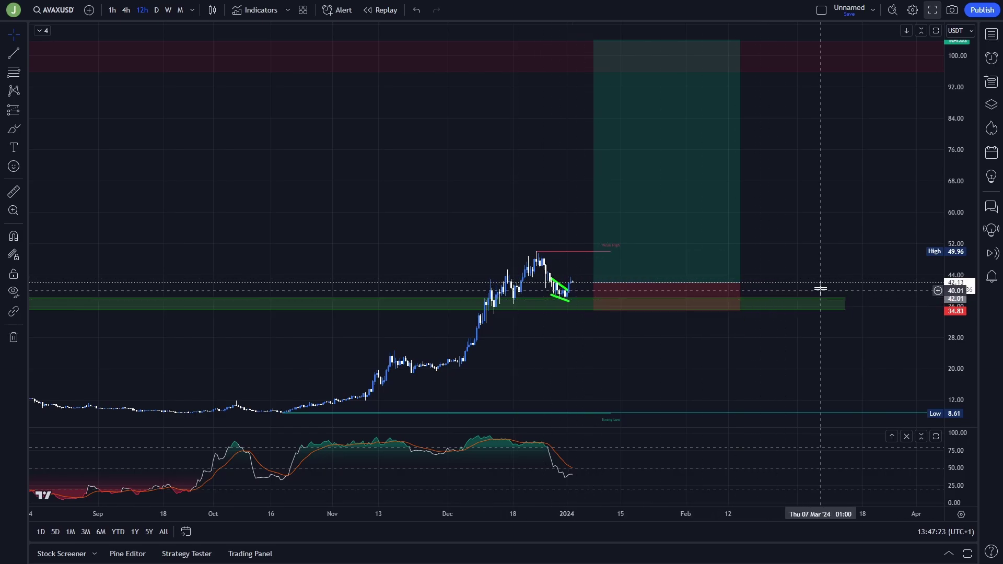
- Select the Long Position to check its updated target, stop and risk/reward figures, and deselect it
{"action": "left_click_drag", "start_coordinate": [959, 347], "coordinate": [962, 353]}
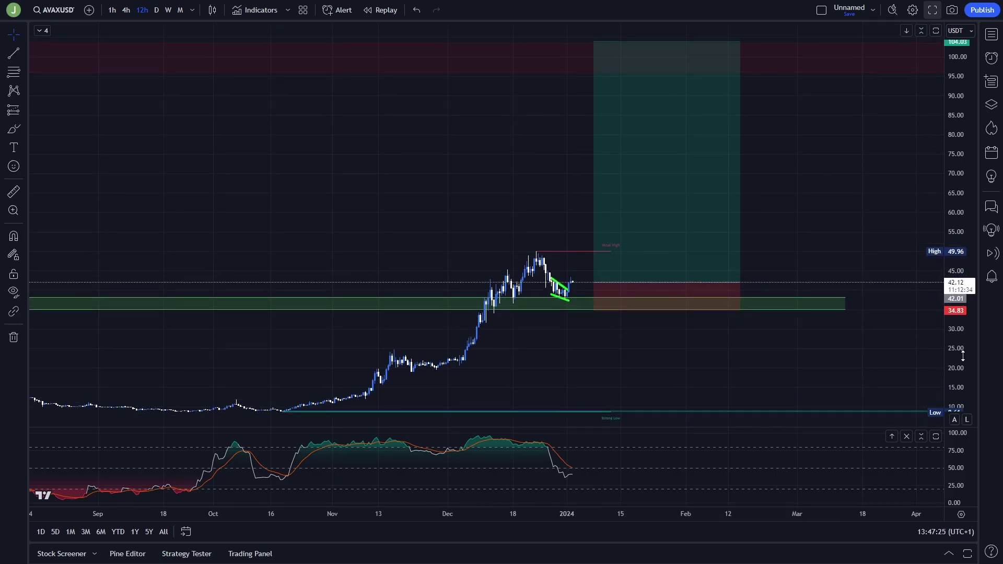
{"action": "left_click", "coordinate": [625, 224]}
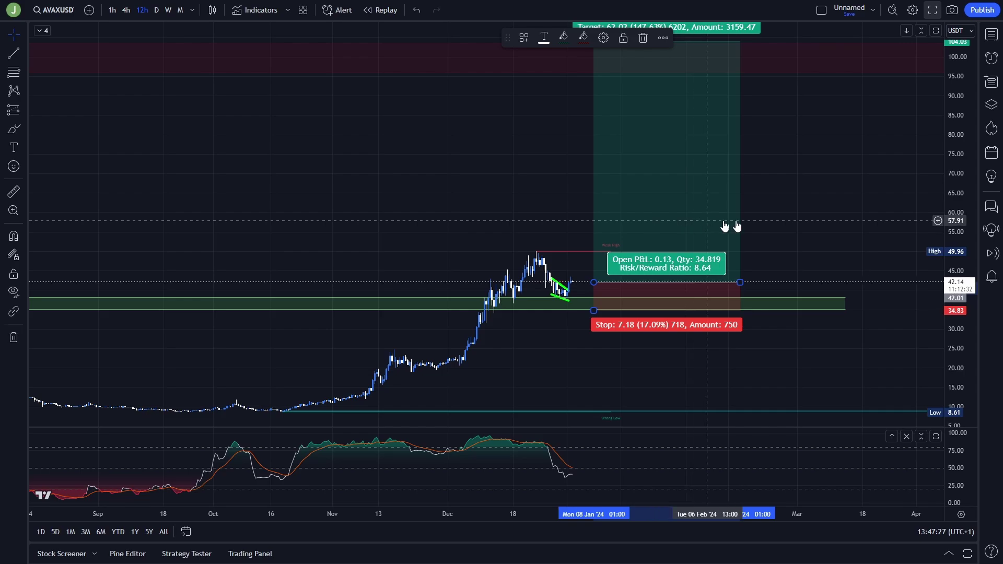
{"action": "left_click", "coordinate": [805, 219]}
{"action": "left_click", "coordinate": [643, 331]}
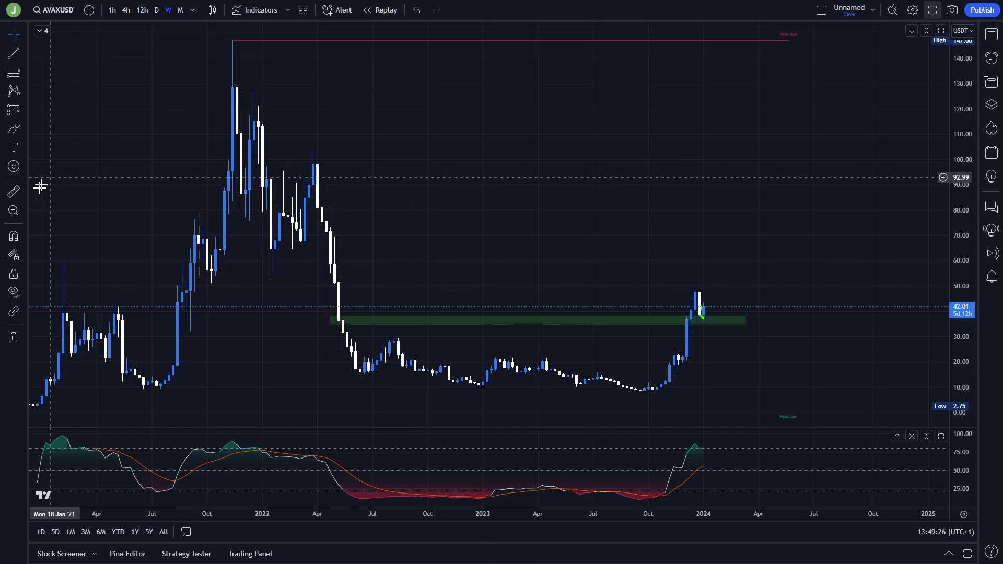
- Measure the weekly rally from the October 2023 low to the December 2023 high
{"action": "left_click", "coordinate": [13, 191]}
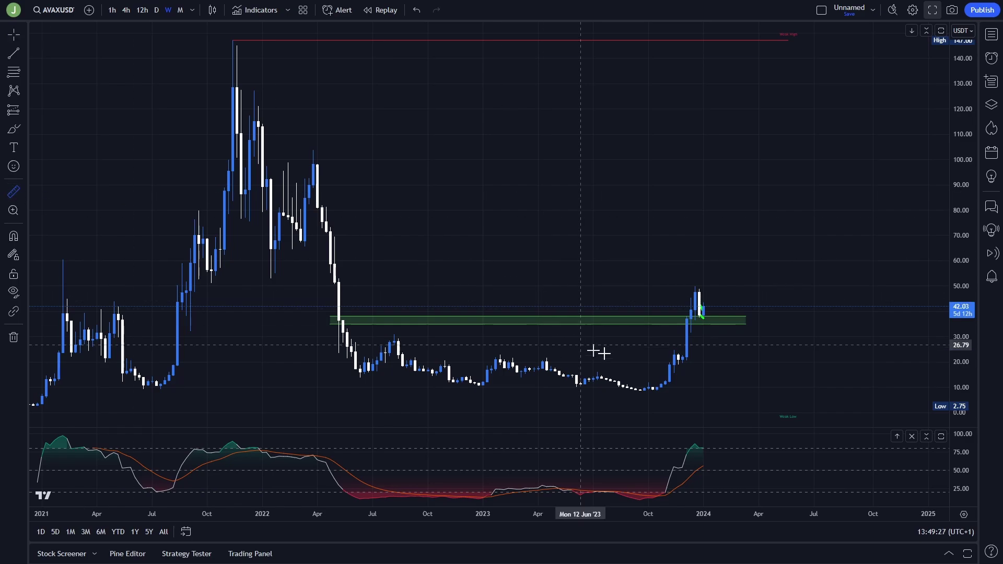
{"action": "left_click", "coordinate": [661, 391]}
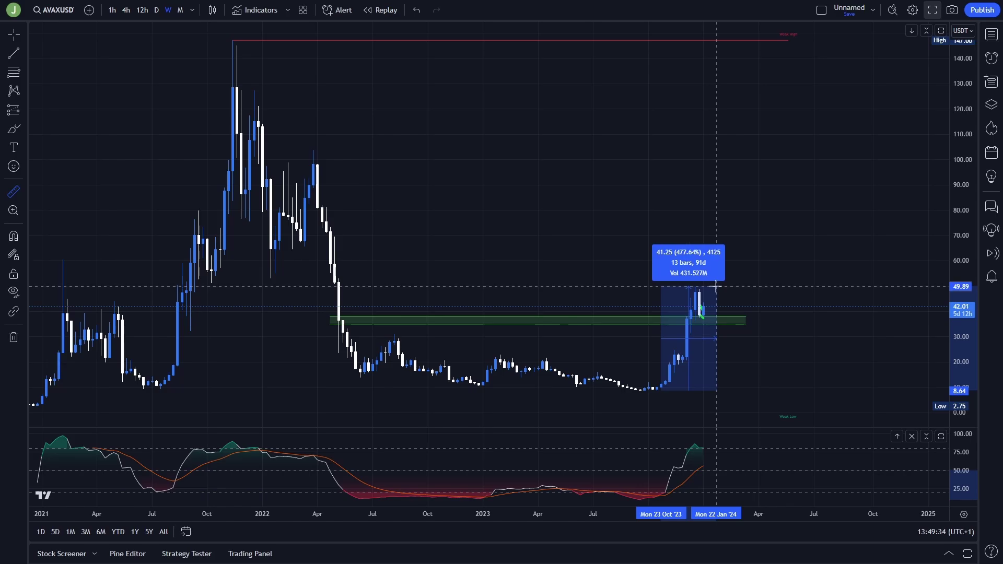
{"action": "left_click", "coordinate": [714, 286]}
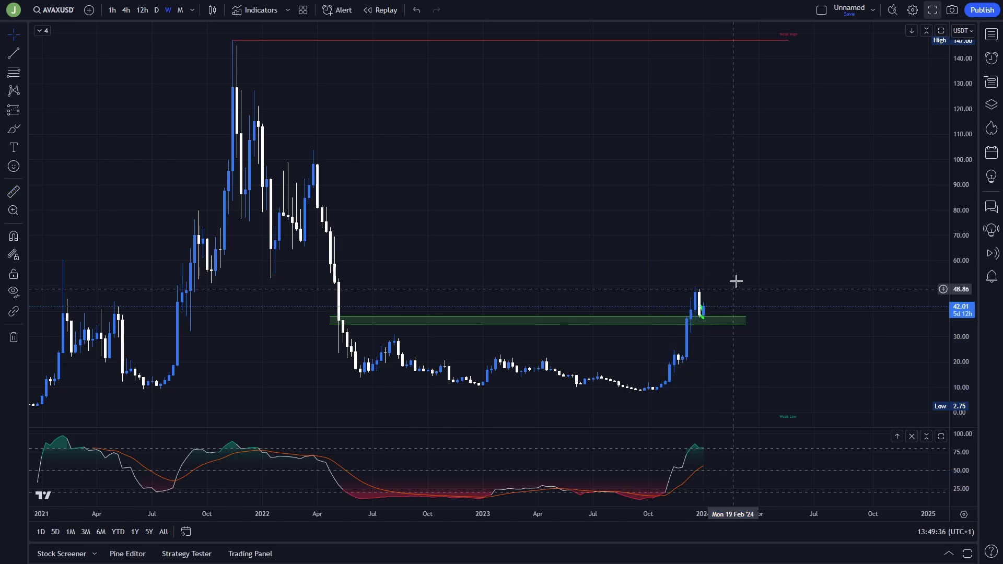
- Sketch a rising brush path from the latest weekly candles toward mid-2024, and undo it
{"action": "left_click", "coordinate": [14, 129]}
{"action": "mouse_move", "coordinate": [708, 297]}
{"action": "left_mouse_down"}
{"action": "mouse_move", "coordinate": [770, 264]}
{"action": "mouse_move", "coordinate": [822, 202]}
{"action": "left_mouse_up"}
{"action": "key", "text": "ctrl+z"}
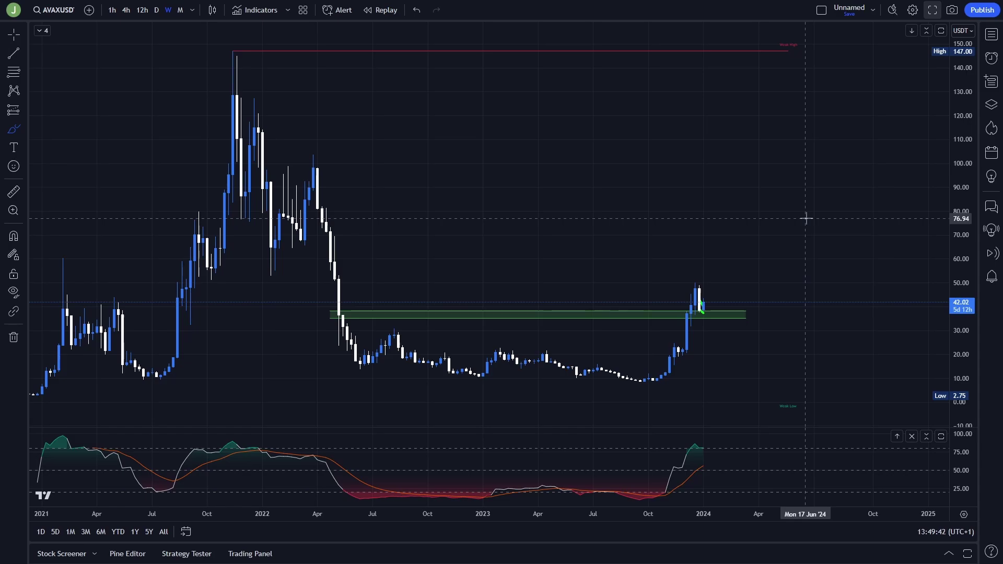